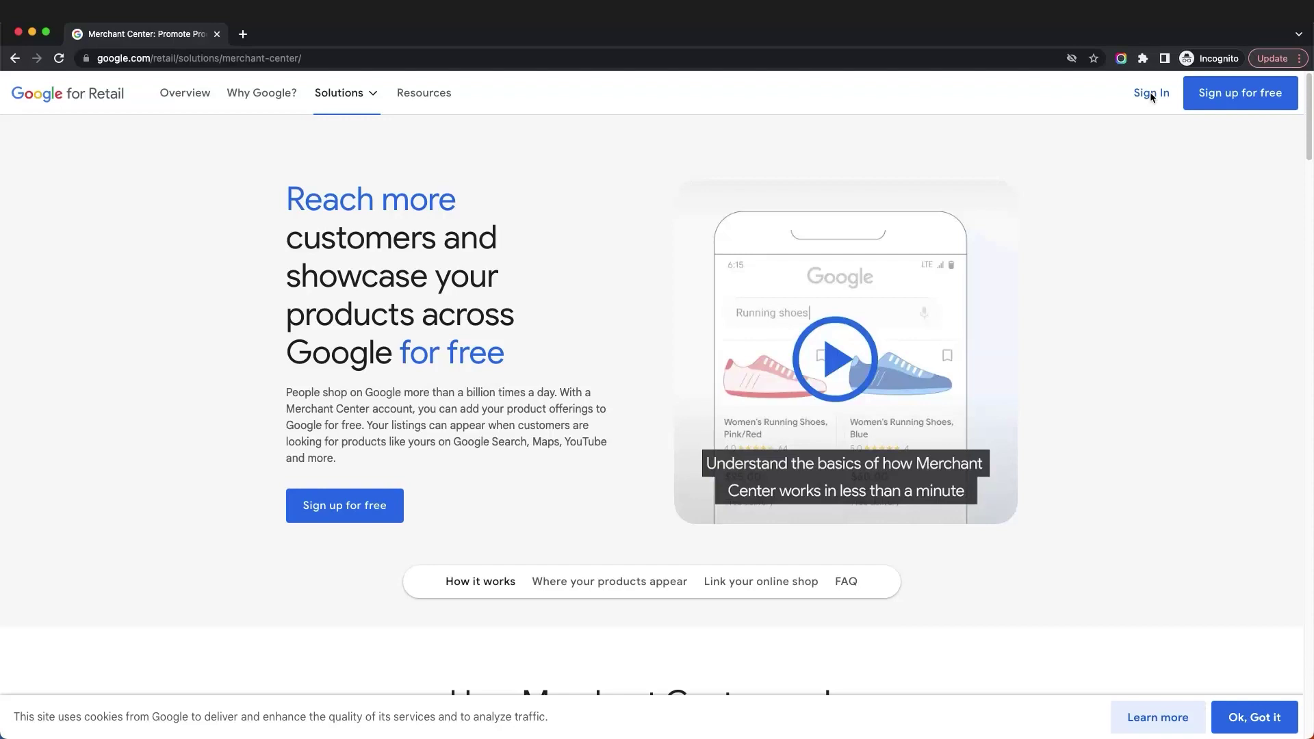
- Sign in to Merchant Center from Google for Retail with the account e-mail and password
{"action": "left_click", "coordinate": [1150, 94]}
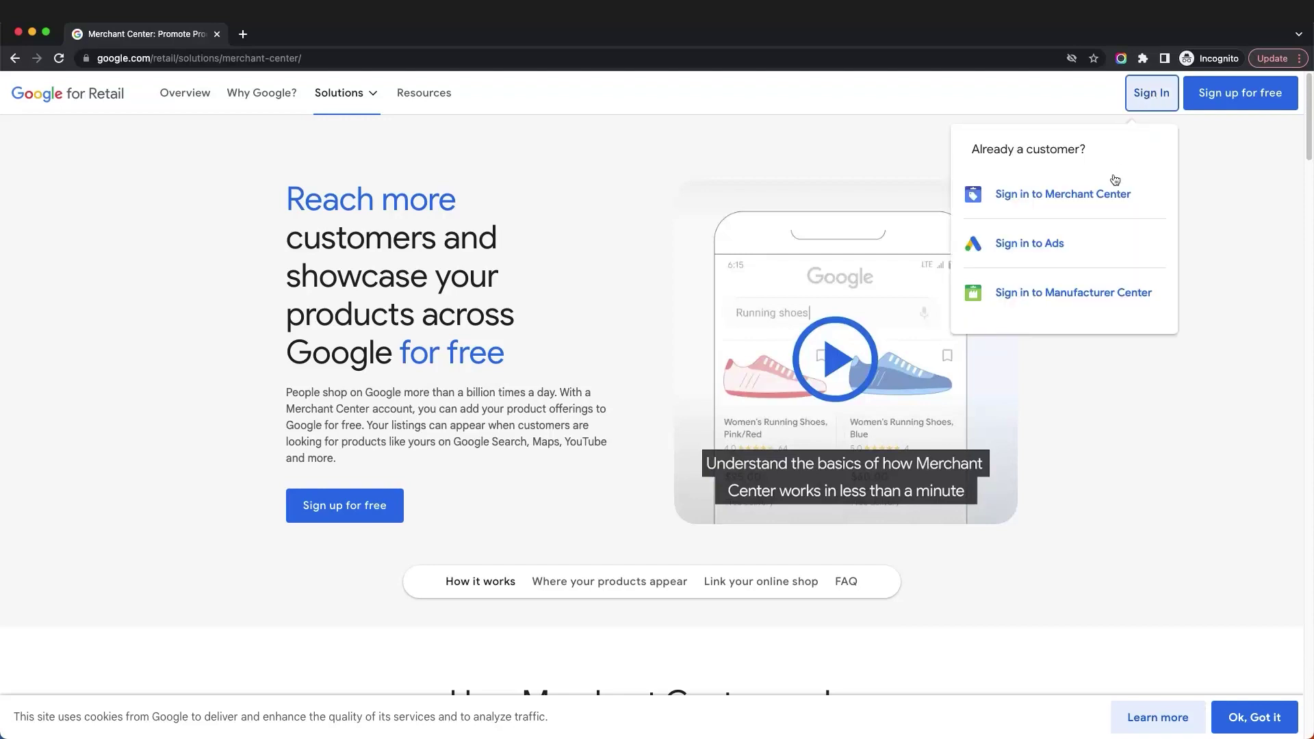
{"action": "left_click", "coordinate": [1048, 205]}
{"action": "left_click", "coordinate": [546, 373]}
{"action": "key", "text": "super+v"}
{"action": "key", "text": "Return"}
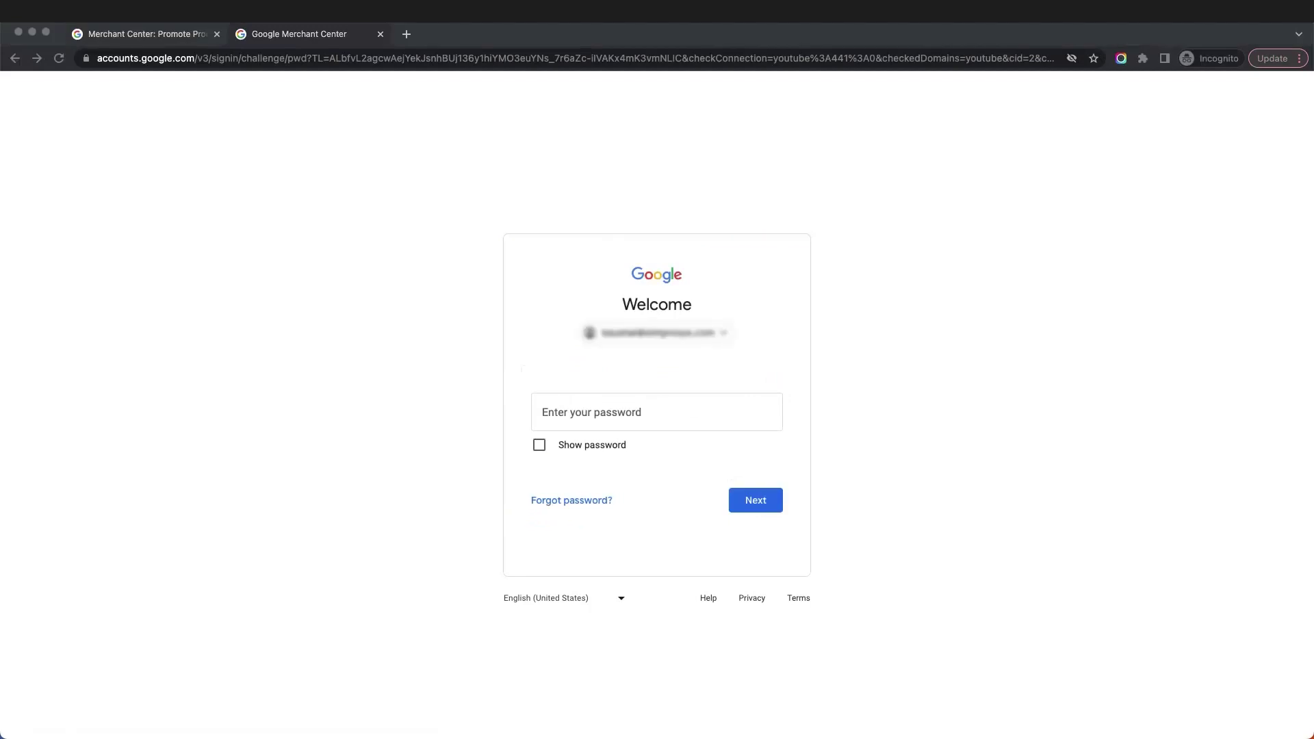
{"action": "left_click", "coordinate": [604, 425]}
{"action": "key", "text": "super+v"}
- Describe the business as selling online with its website and no physical store
{"action": "left_click", "coordinate": [749, 498]}
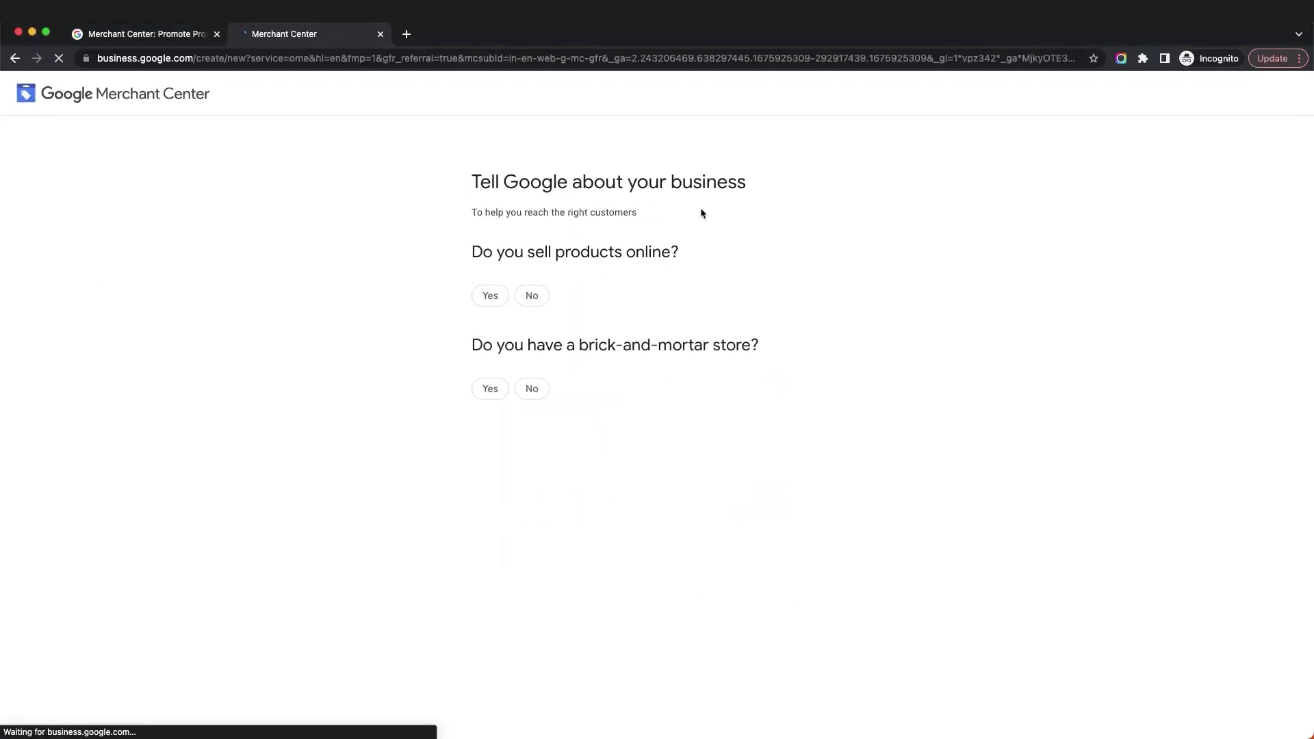
{"action": "left_click", "coordinate": [494, 298]}
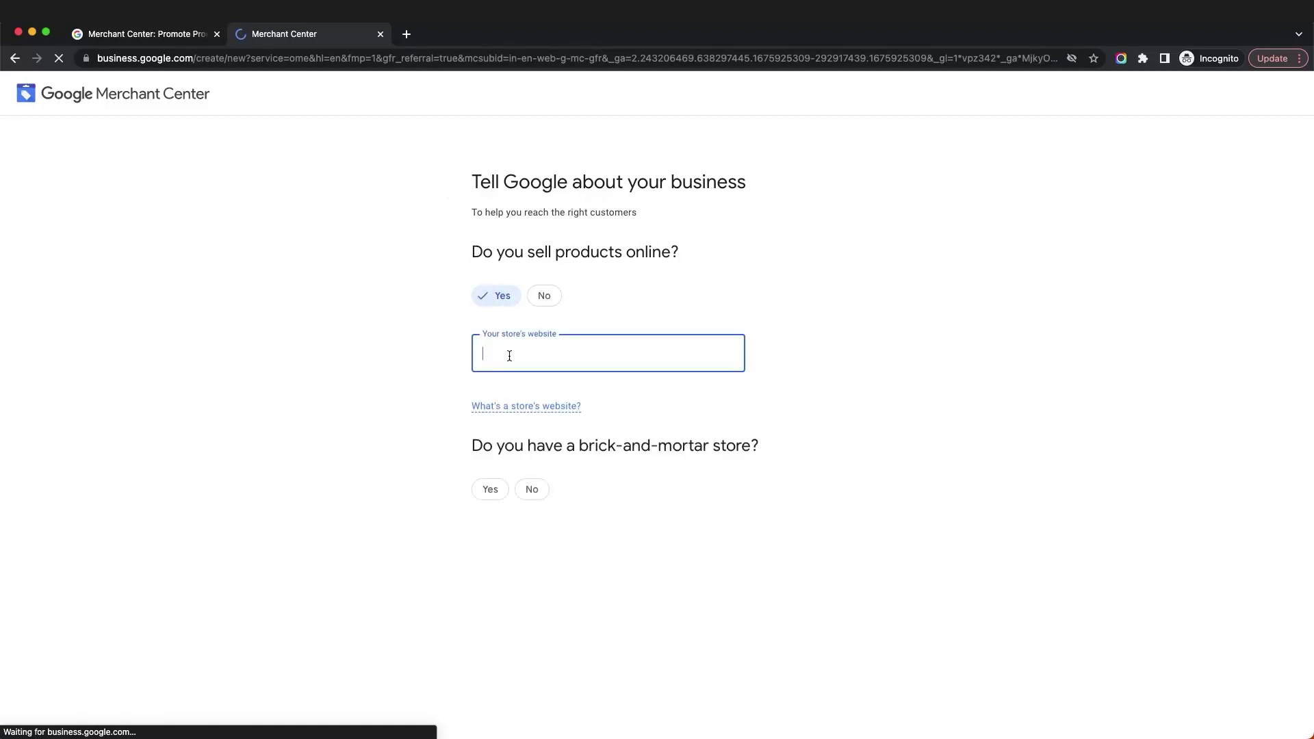
{"action": "key", "text": "super+v"}
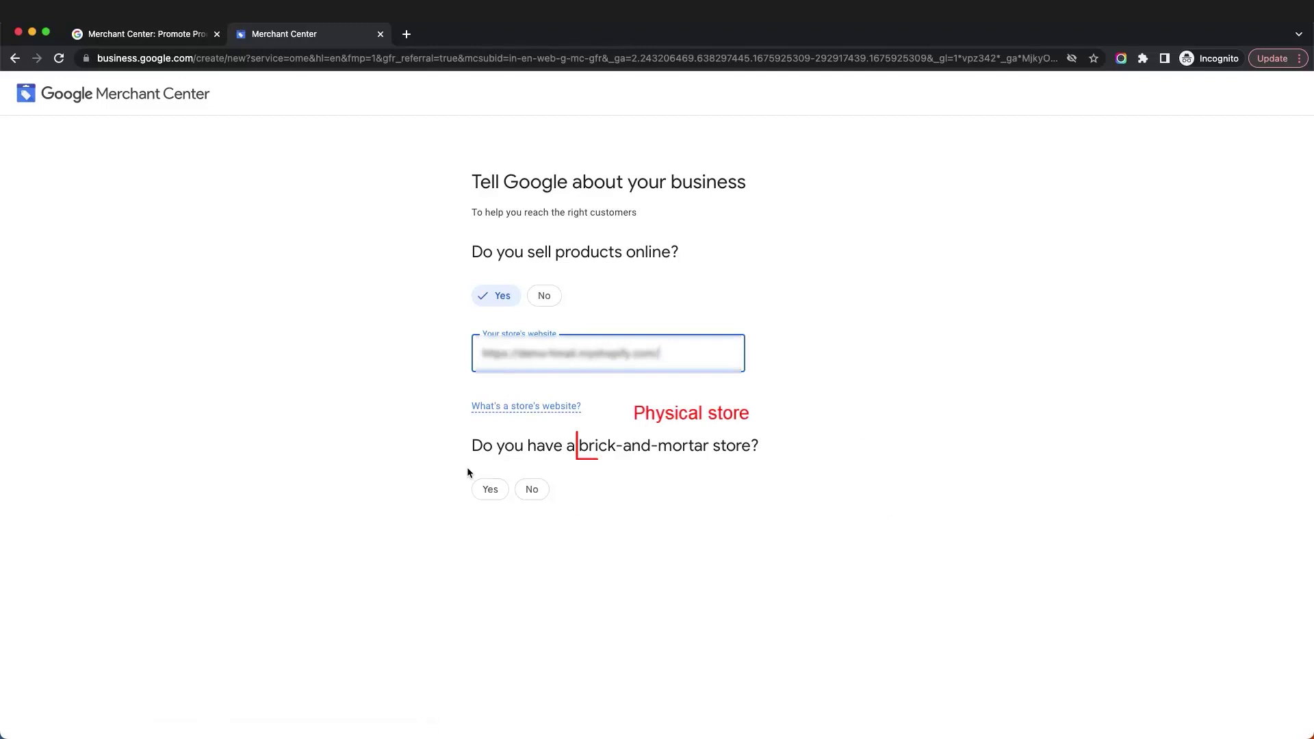
{"action": "left_click", "coordinate": [535, 490]}
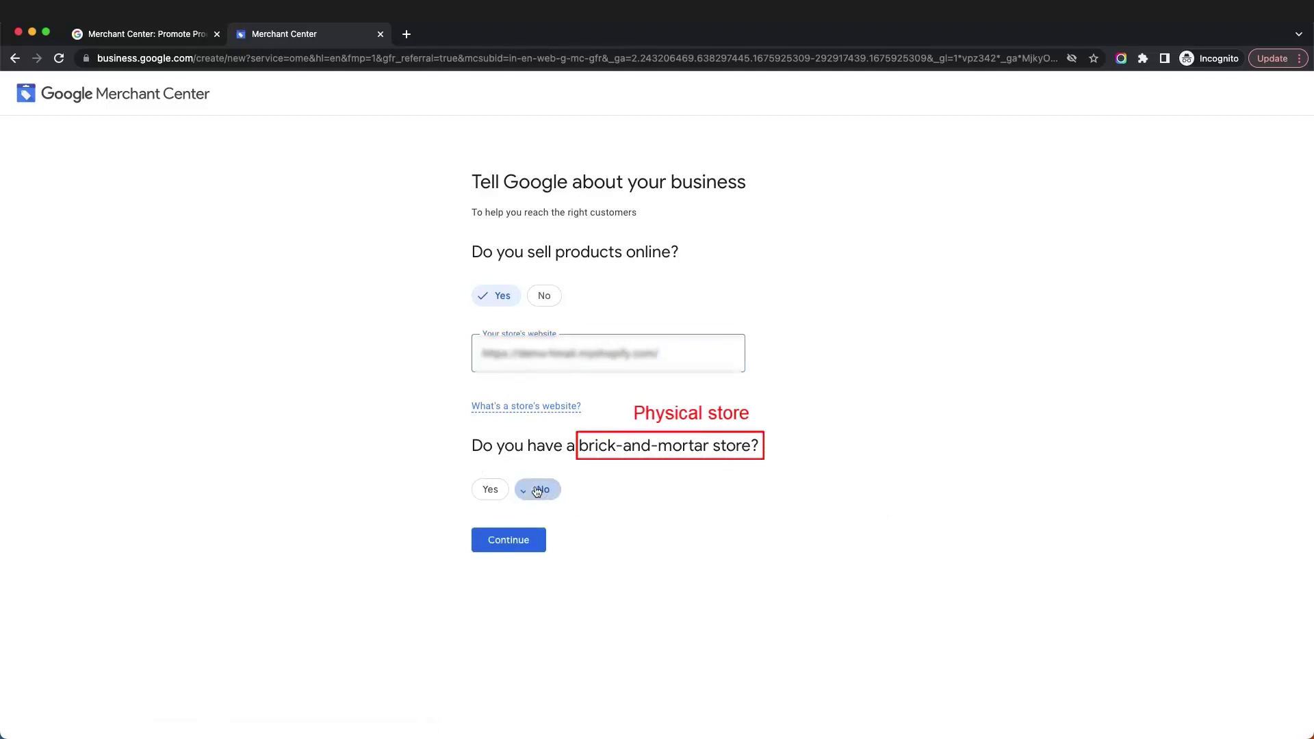
{"action": "left_click", "coordinate": [517, 541]}
{"action": "scroll", "coordinate": [1028, 491], "scroll_direction": "down", "scroll_amount": 5}
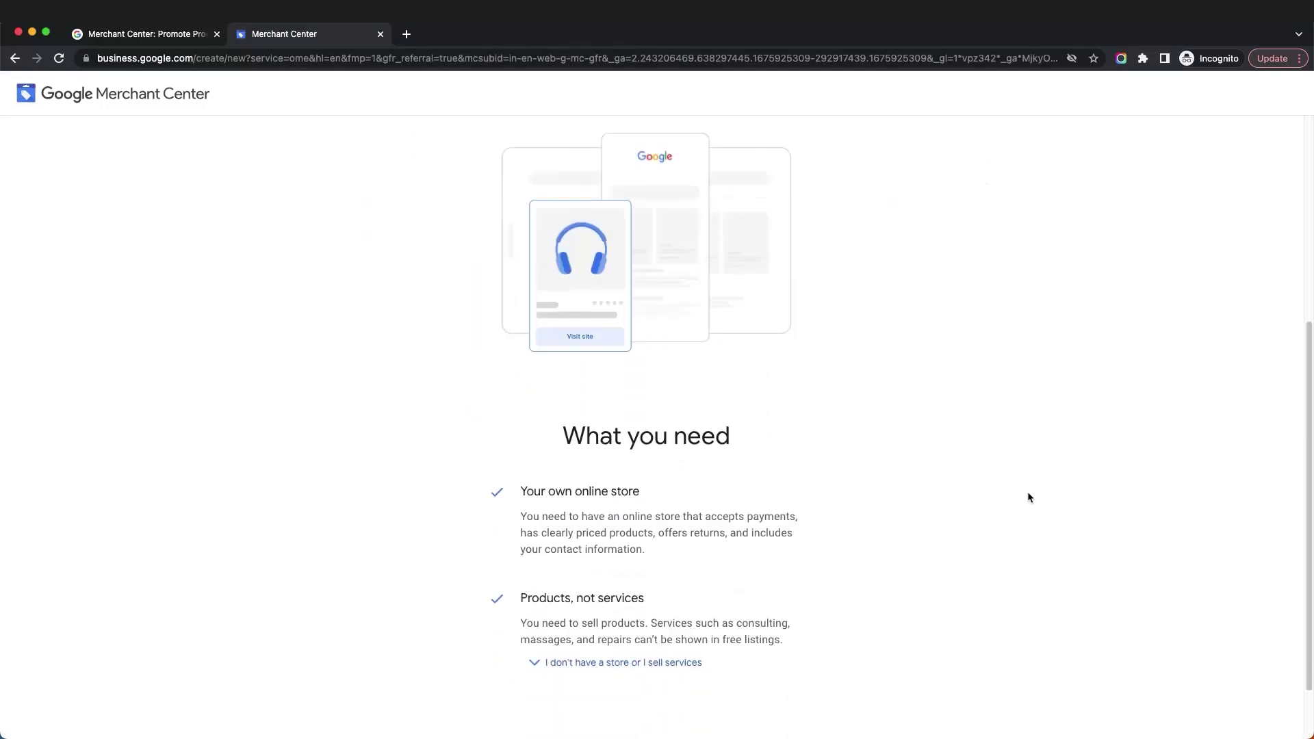
- Create the account with the business name, United States as country, and e-mail notifications on
{"action": "left_click", "coordinate": [562, 679]}
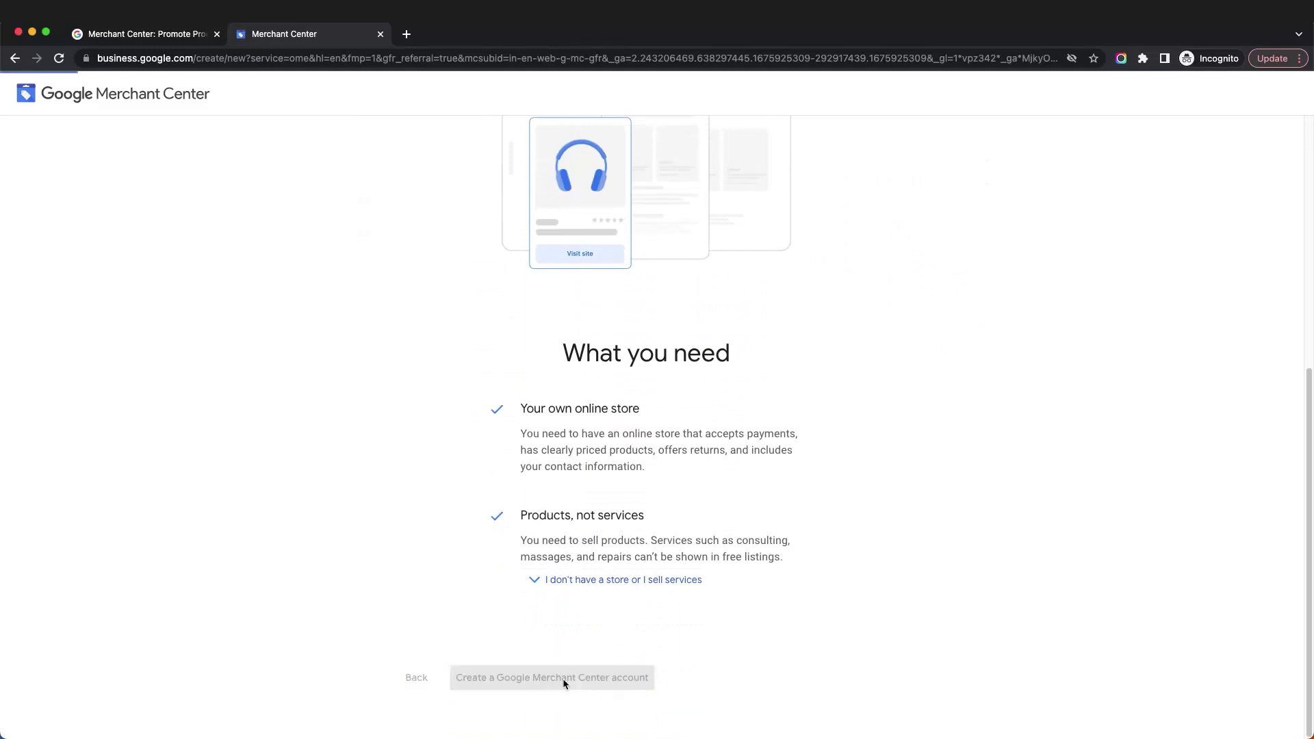
{"action": "left_click", "coordinate": [613, 252]}
{"action": "type", "text": "demo heenali"}
{"action": "left_click", "coordinate": [527, 314]}
{"action": "key", "text": "u"}
{"action": "scroll", "coordinate": [624, 557], "scroll_direction": "down", "scroll_amount": 1}
{"action": "left_click", "coordinate": [619, 639]}
{"action": "left_click", "coordinate": [602, 377]}
{"action": "left_click", "coordinate": [556, 437]}
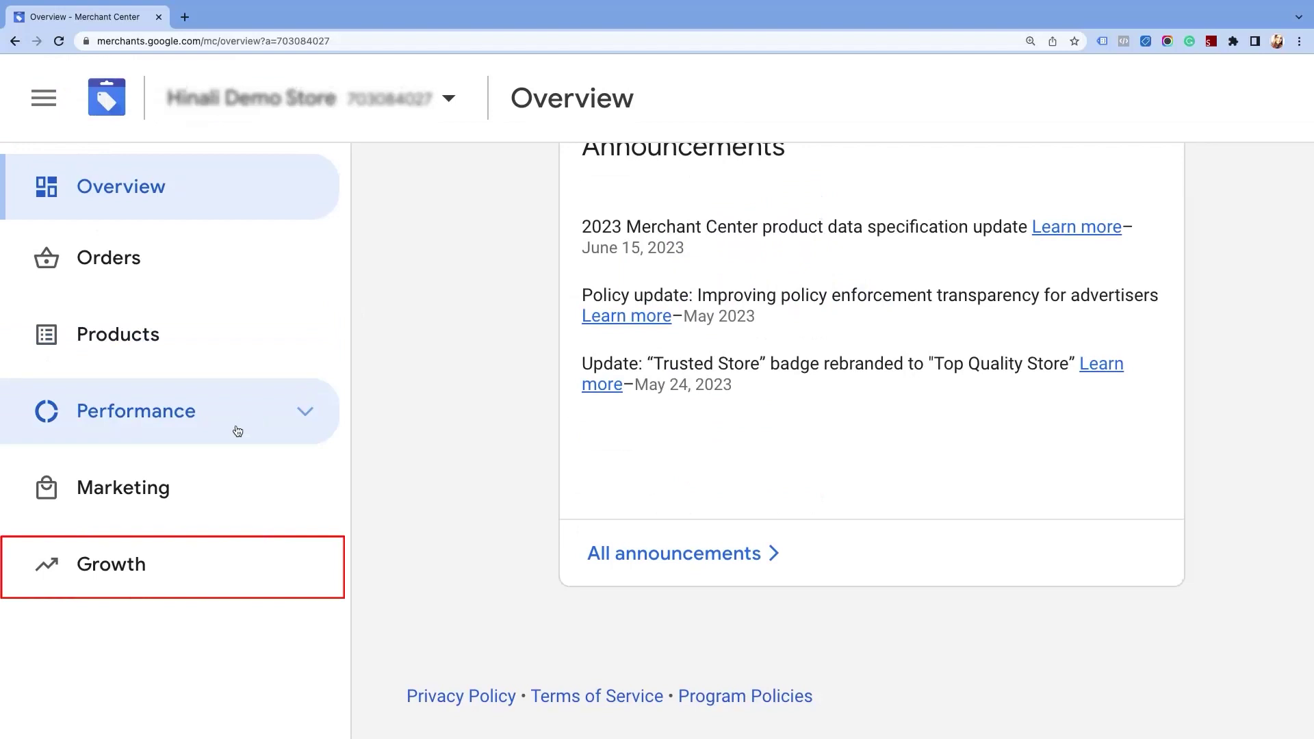
- Browse the program cards under Growth > Manage programs and start the Shopping ads setup
{"action": "left_click", "coordinate": [187, 567]}
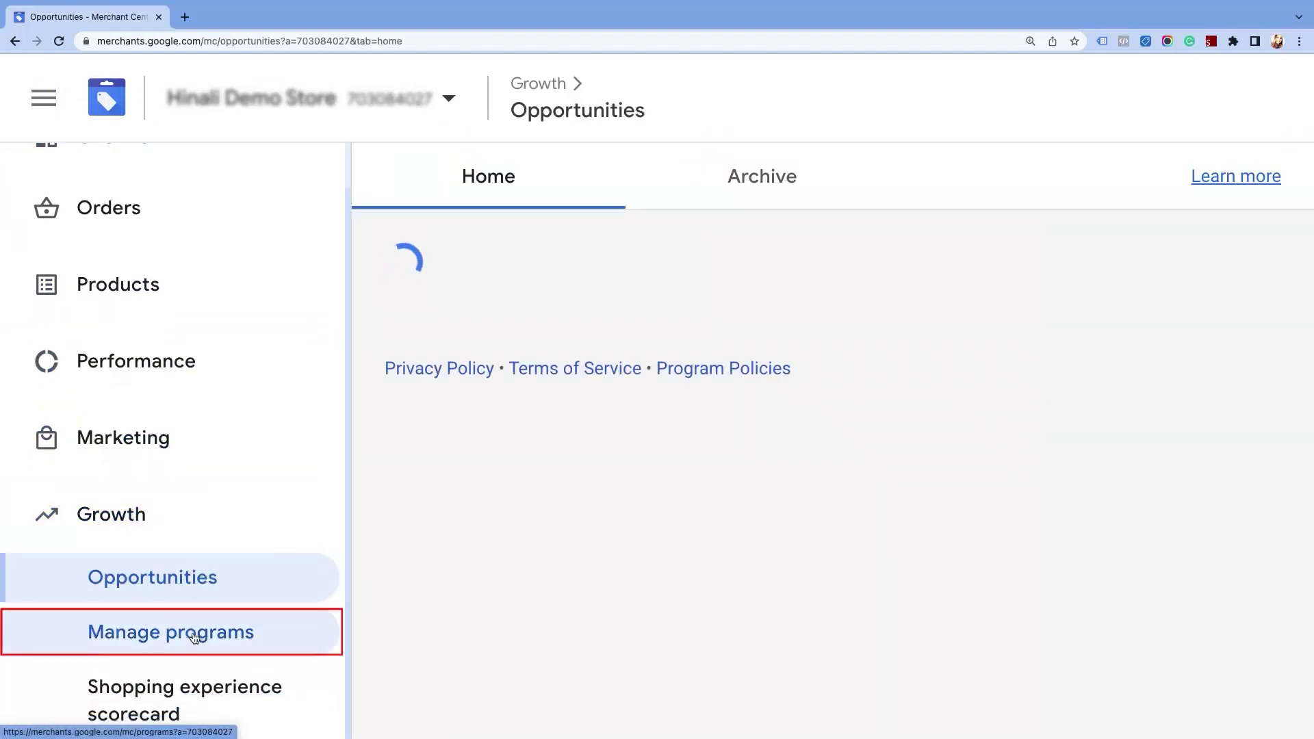
{"action": "left_click", "coordinate": [194, 635]}
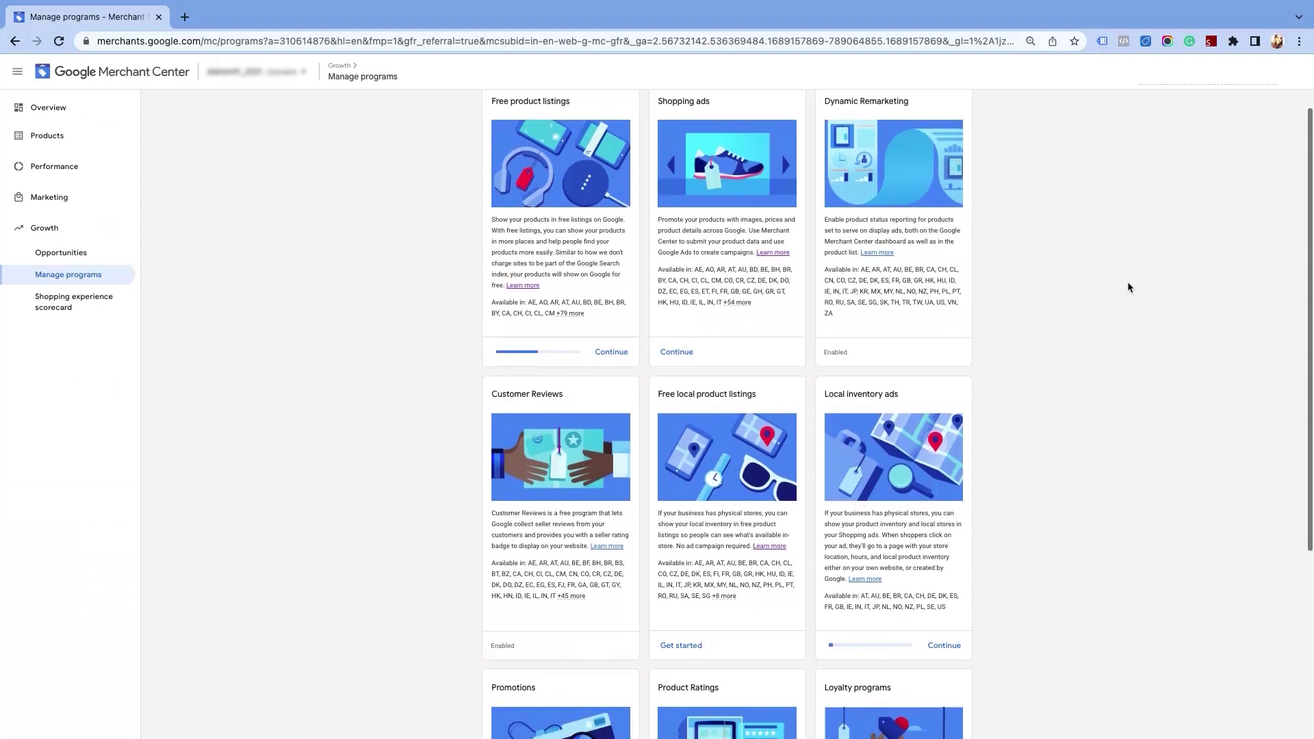
{"action": "scroll", "coordinate": [1128, 287], "scroll_direction": "down", "scroll_amount": 2}
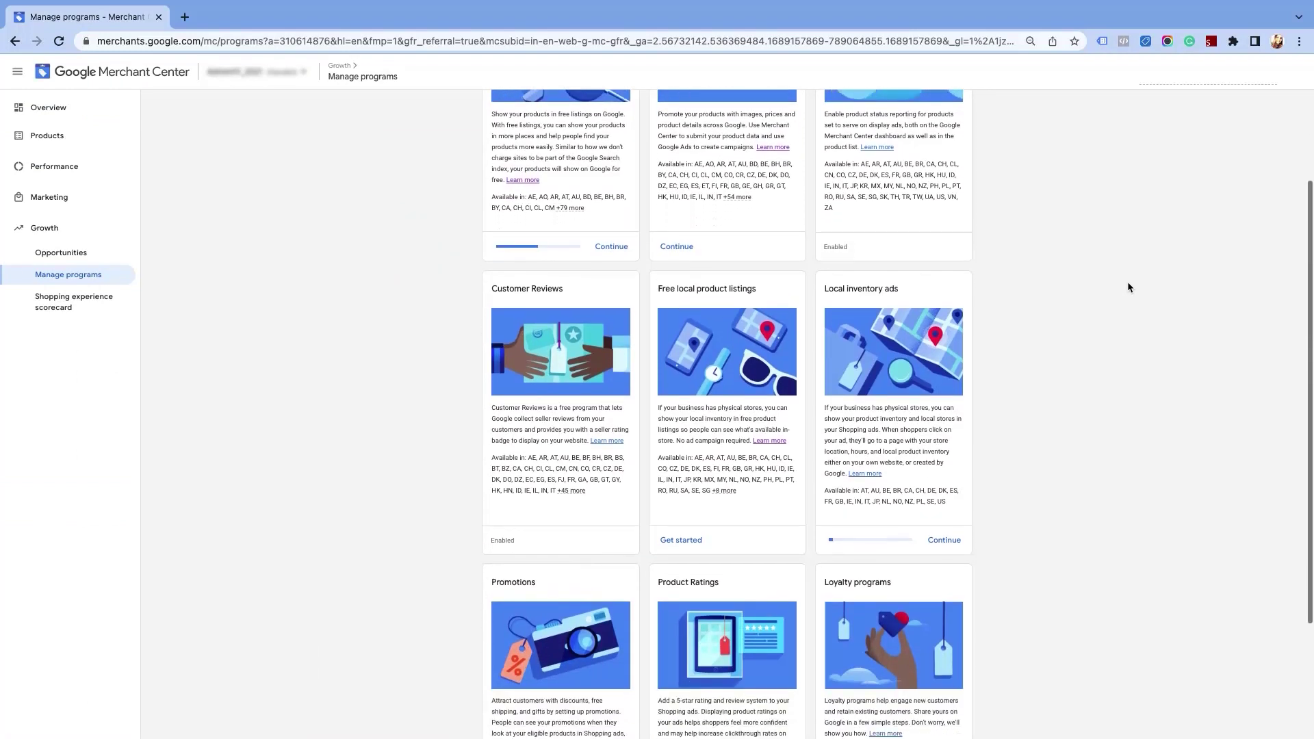
{"action": "scroll", "coordinate": [1127, 286], "scroll_direction": "down", "scroll_amount": 2}
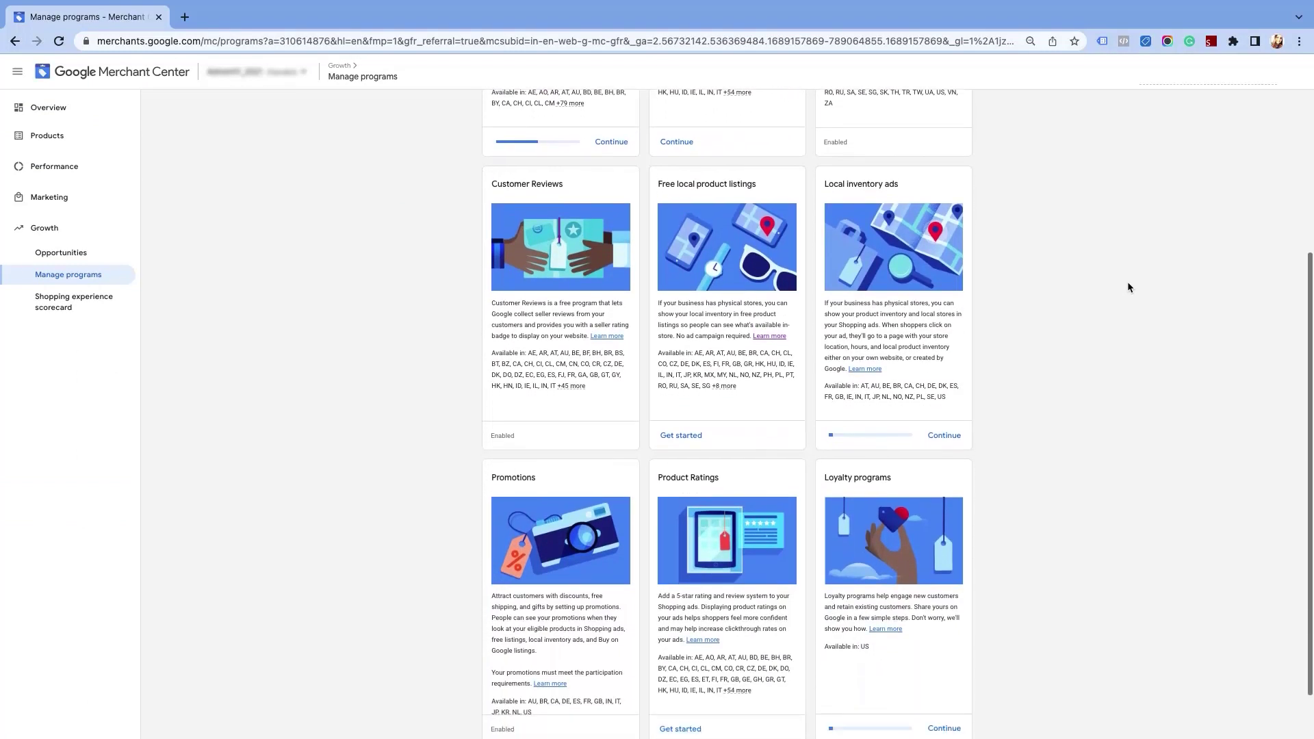
{"action": "scroll", "coordinate": [1128, 286], "scroll_direction": "down", "scroll_amount": 1}
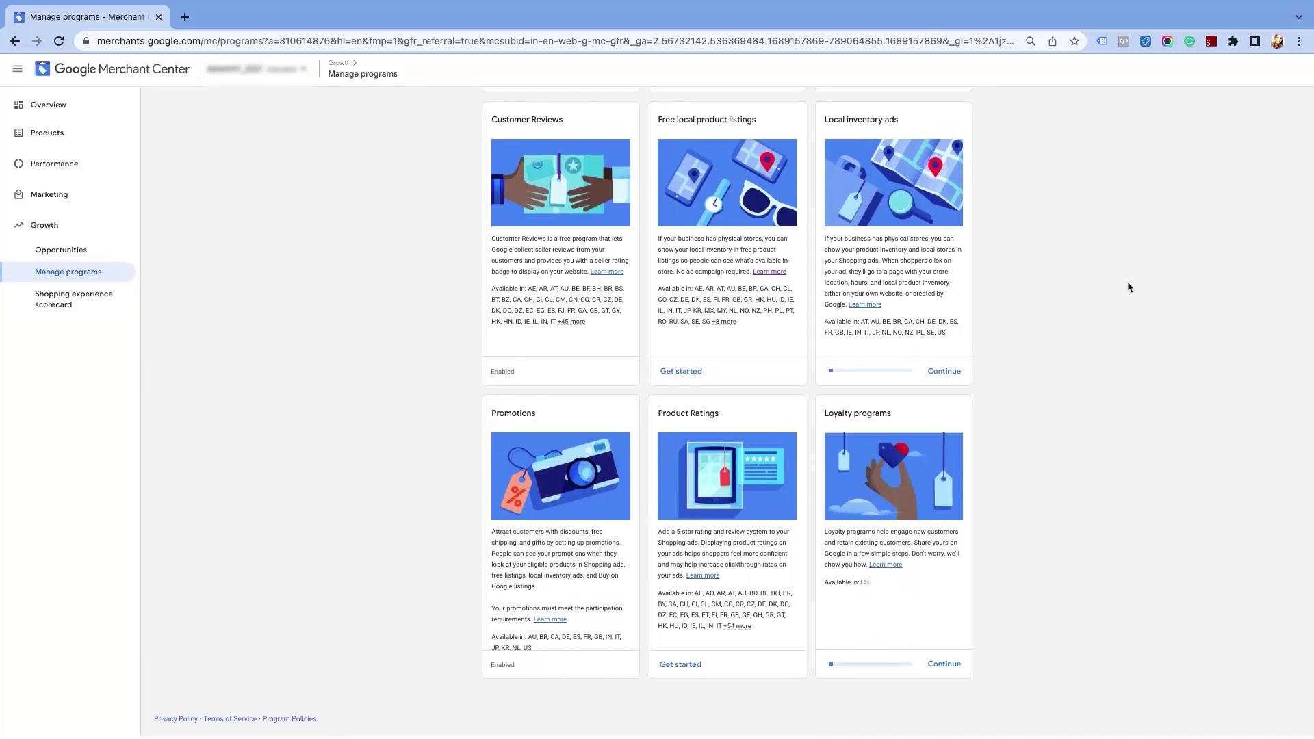
{"action": "scroll", "coordinate": [1127, 282], "scroll_direction": "up", "scroll_amount": 4}
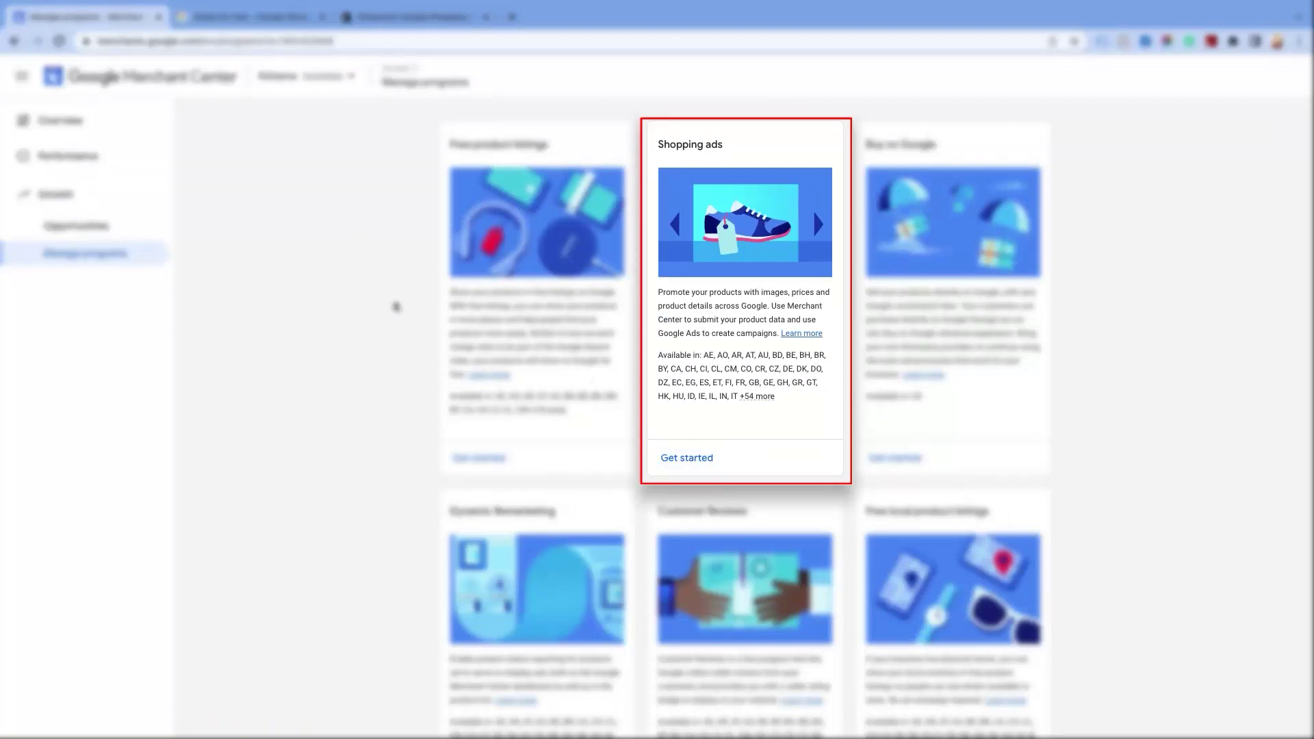
{"action": "left_click", "coordinate": [279, 15]}
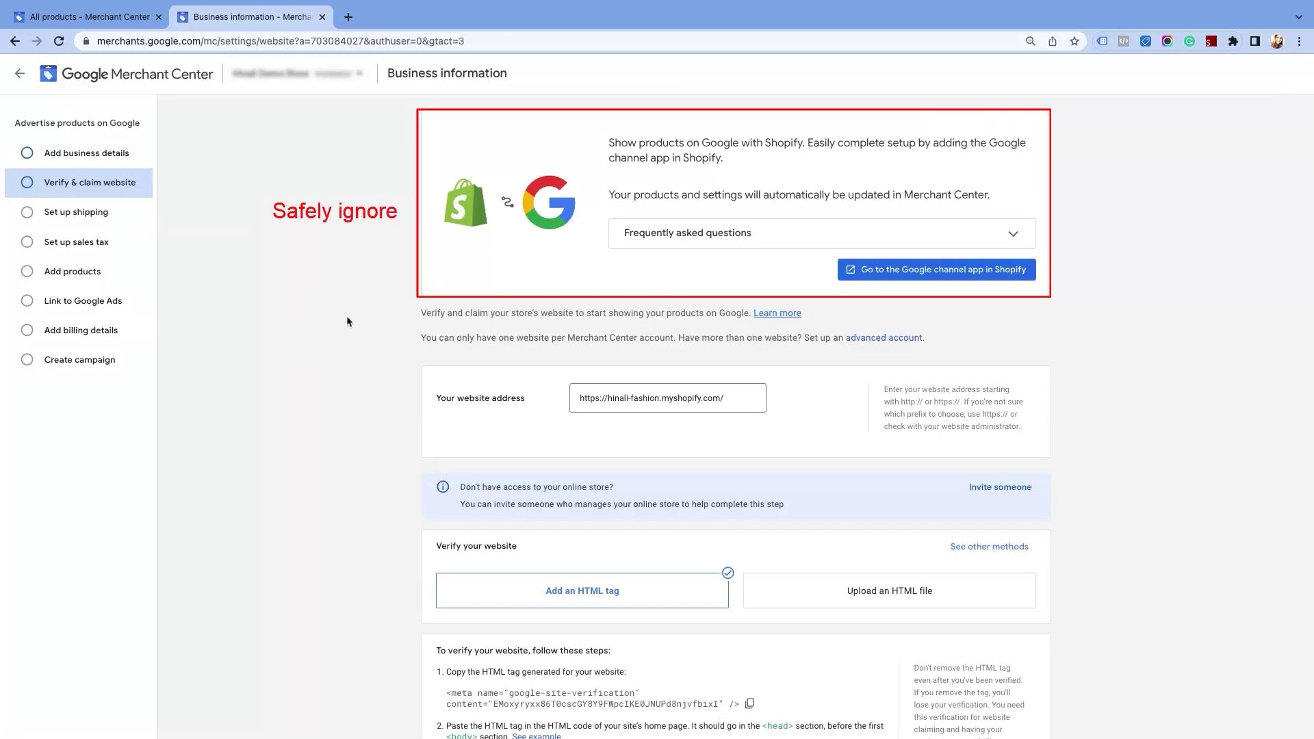
- Step through the Shopping ads setup sections, including Google Ads linking and sales tax
{"action": "scroll", "coordinate": [346, 318], "scroll_direction": "down", "scroll_amount": 1}
{"action": "scroll", "coordinate": [347, 321], "scroll_direction": "down", "scroll_amount": 2}
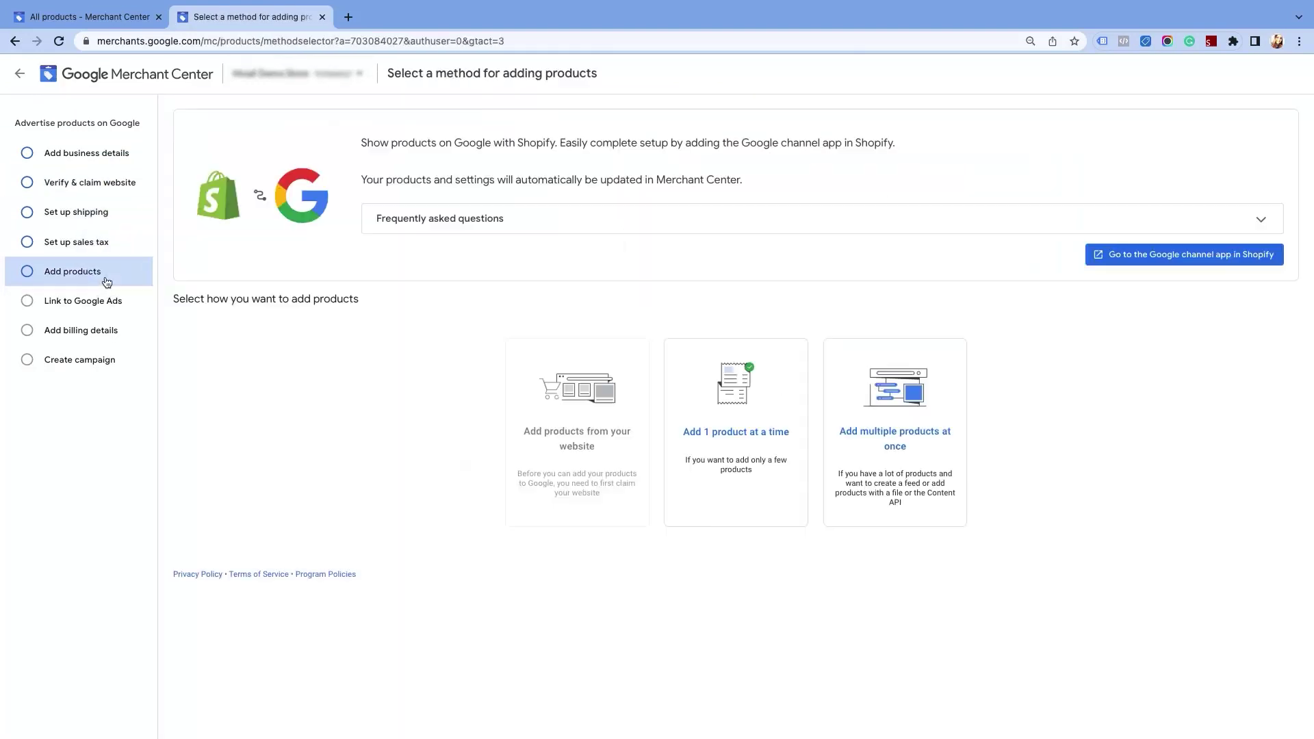
{"action": "left_click", "coordinate": [109, 300]}
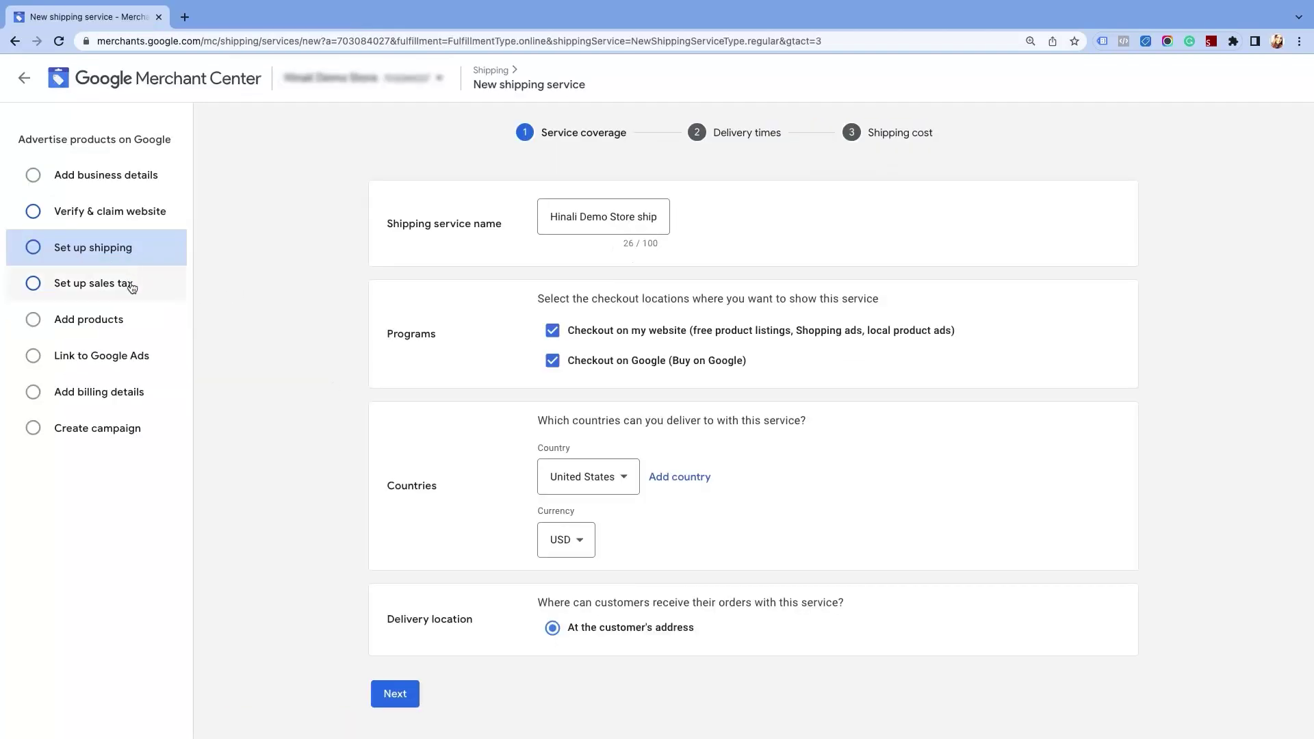
{"action": "left_click", "coordinate": [130, 284]}
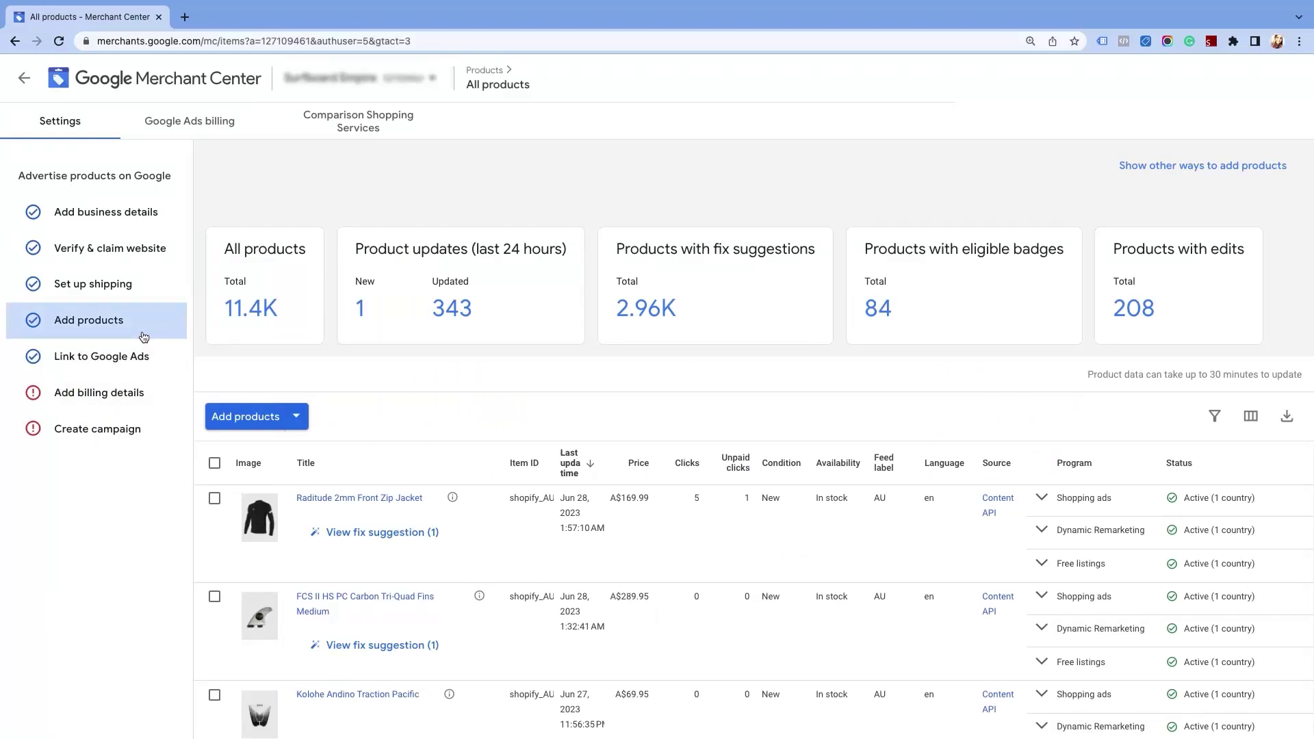
- Scroll through the All products list to review the listed products
{"action": "scroll", "coordinate": [286, 265], "scroll_direction": "down", "scroll_amount": 7}
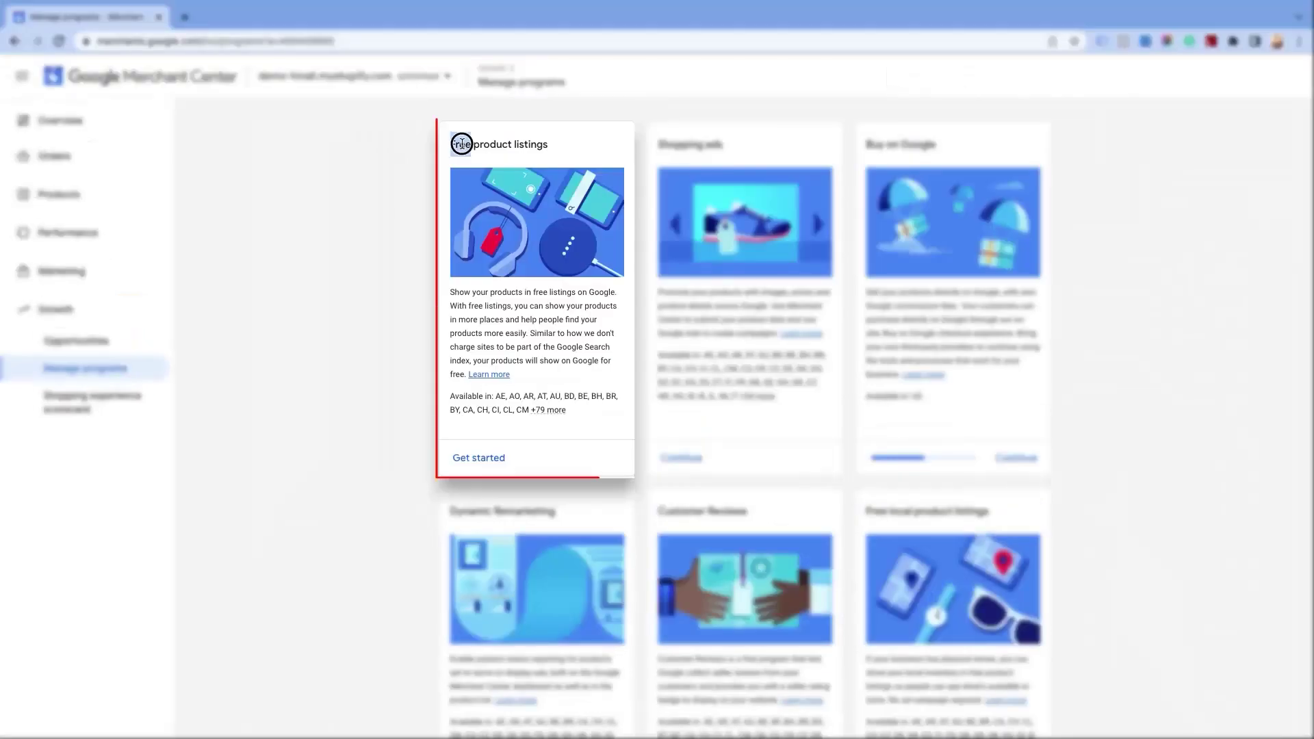
- Start the Free product listings setup from its card on Manage programs
{"action": "triple_click", "coordinate": [462, 143]}
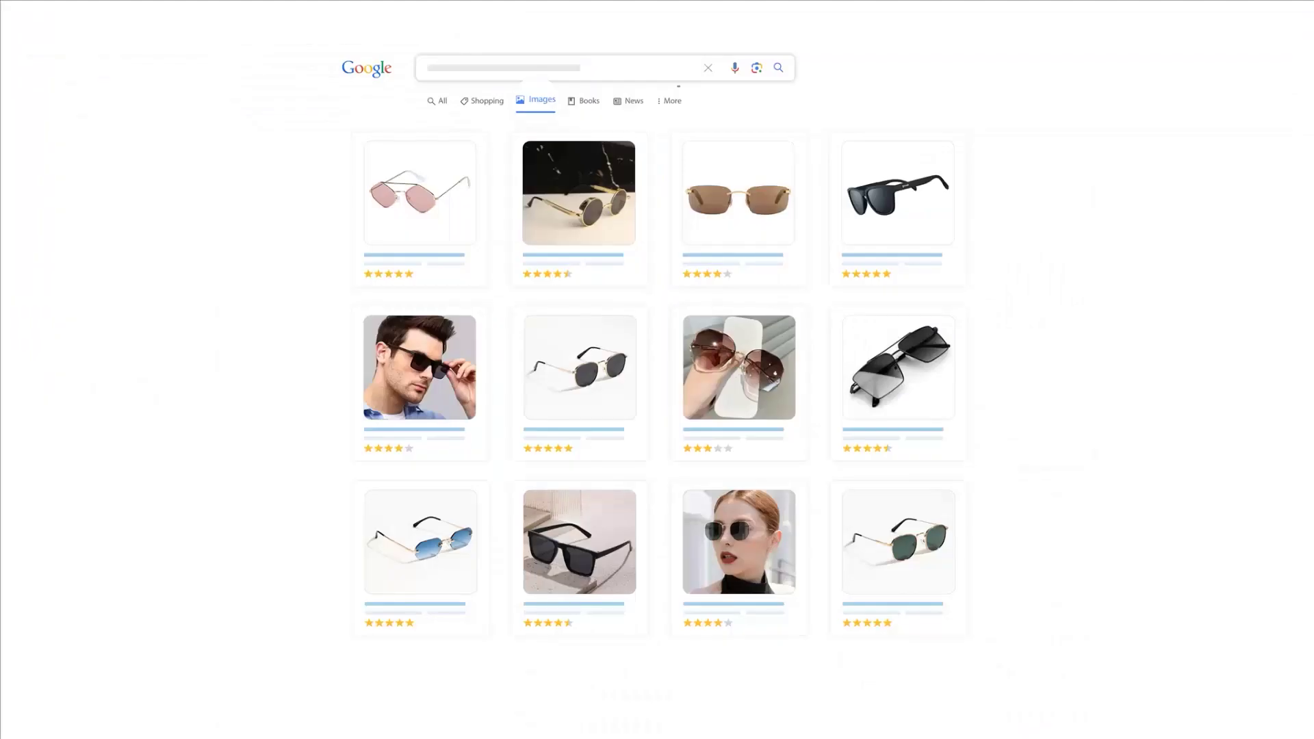
{"action": "left_click", "coordinate": [474, 457]}
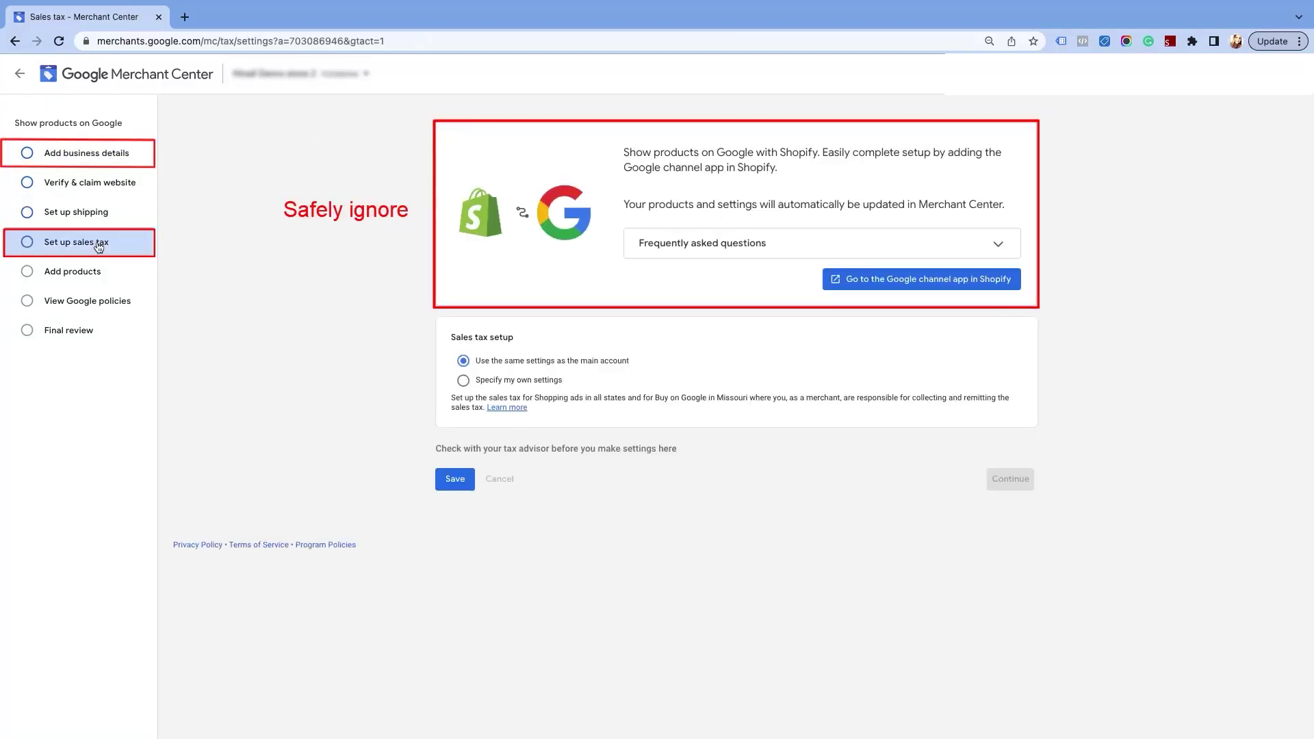
- Move on to the shipping step until the setup reports everything is done
{"action": "left_click", "coordinate": [96, 221]}
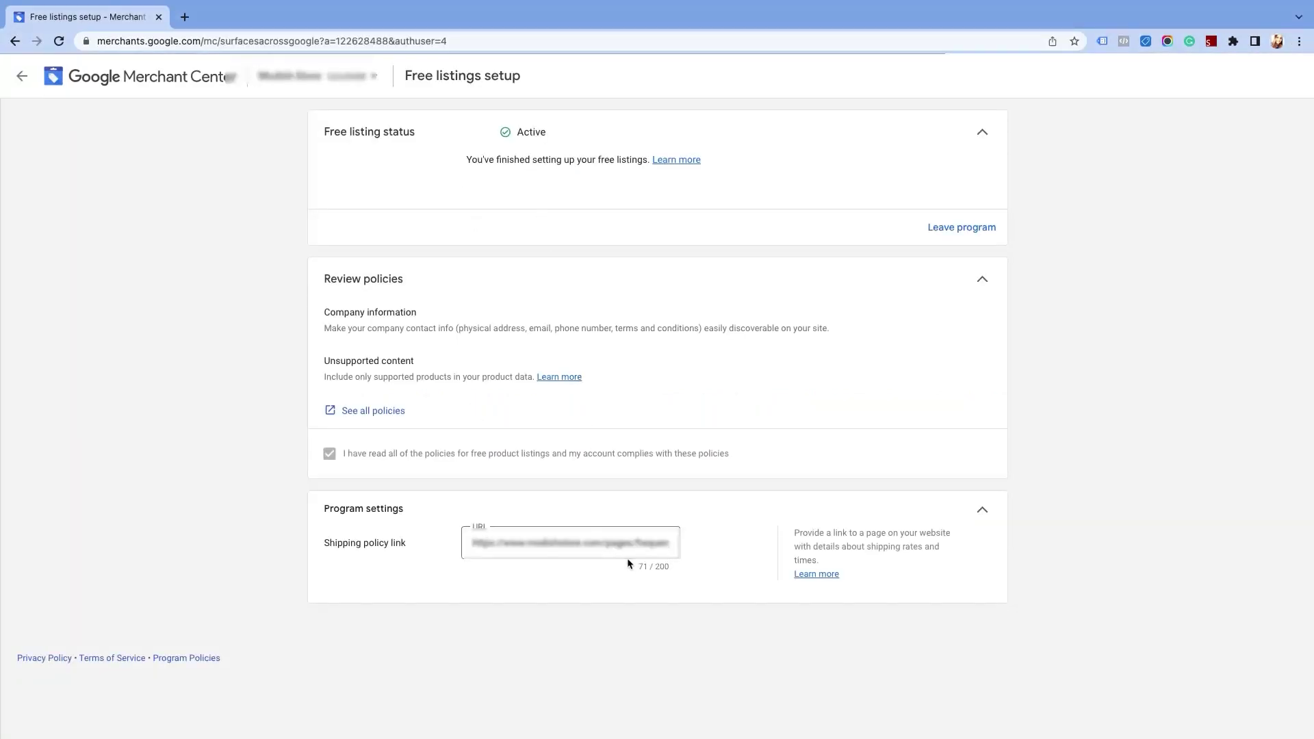
- Go back from the Free listings setup page to the Overview page
{"action": "left_click", "coordinate": [20, 76]}
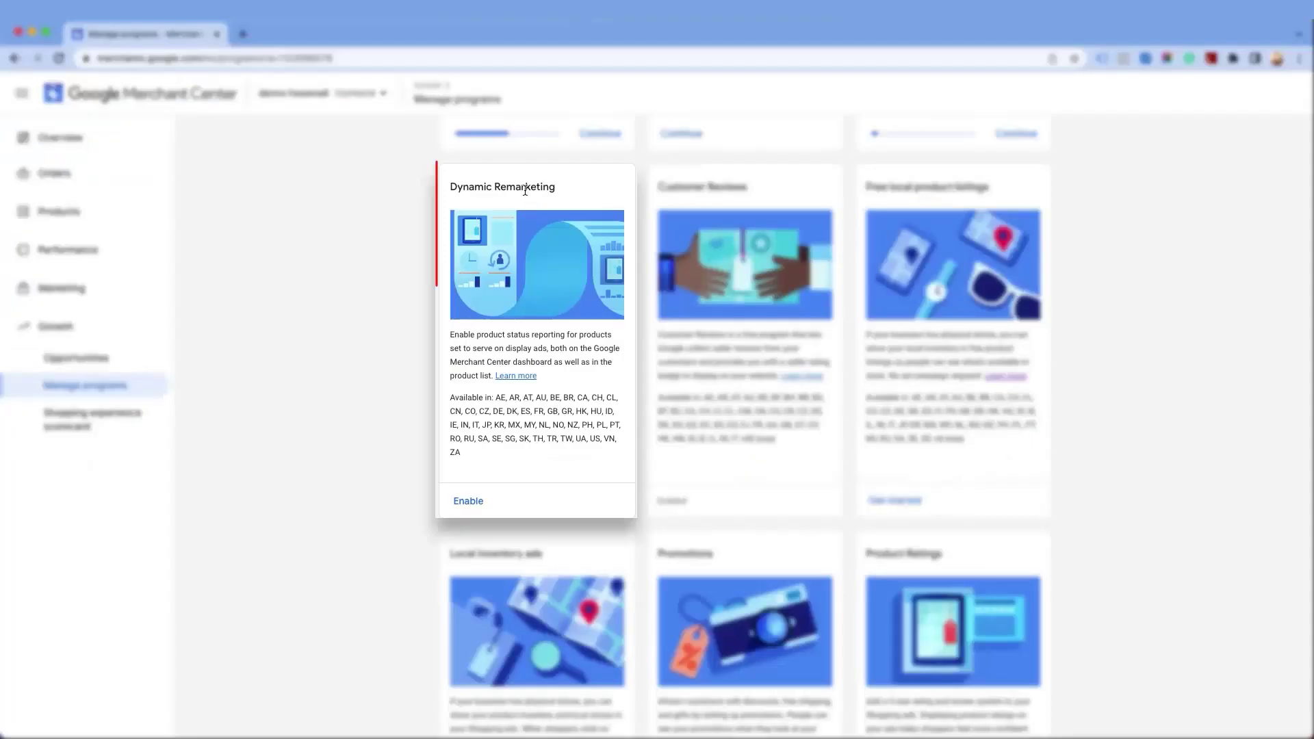
- Enable the Dynamic Remarketing program from its card on Manage programs
{"action": "triple_click", "coordinate": [525, 191]}
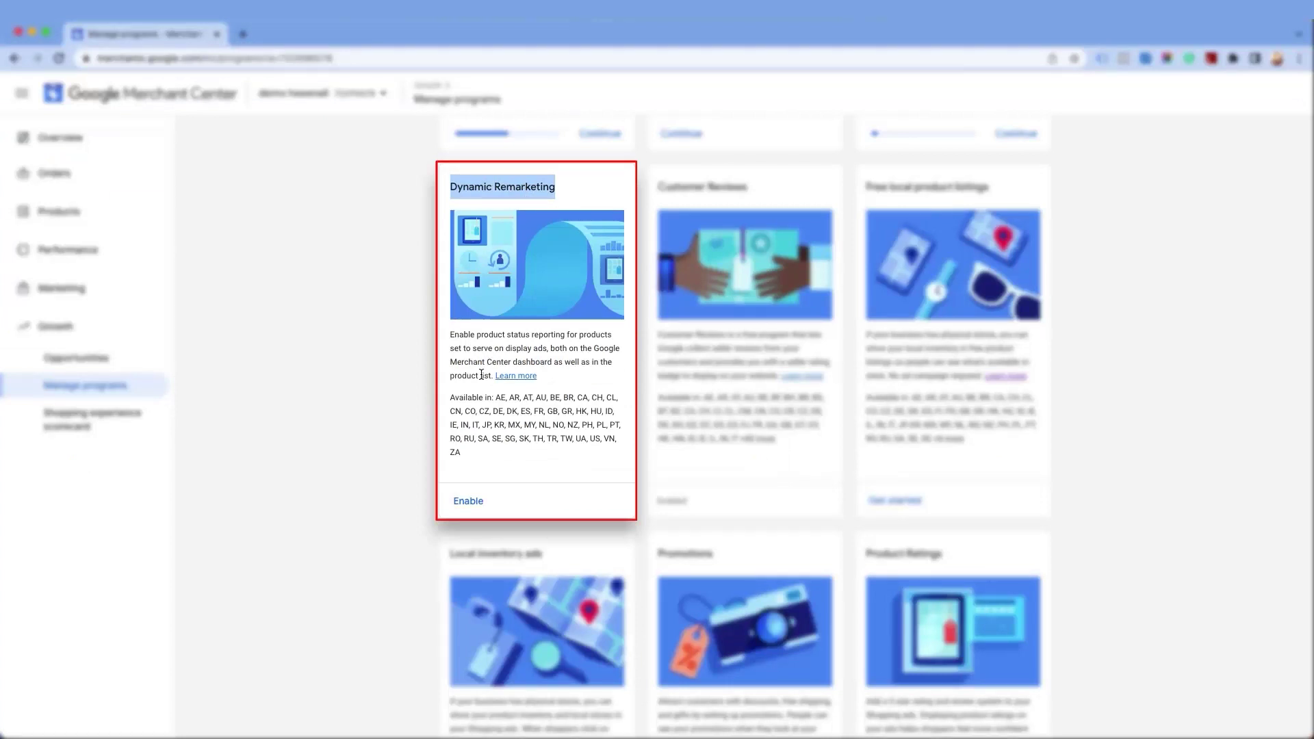
{"action": "left_click", "coordinate": [468, 502]}
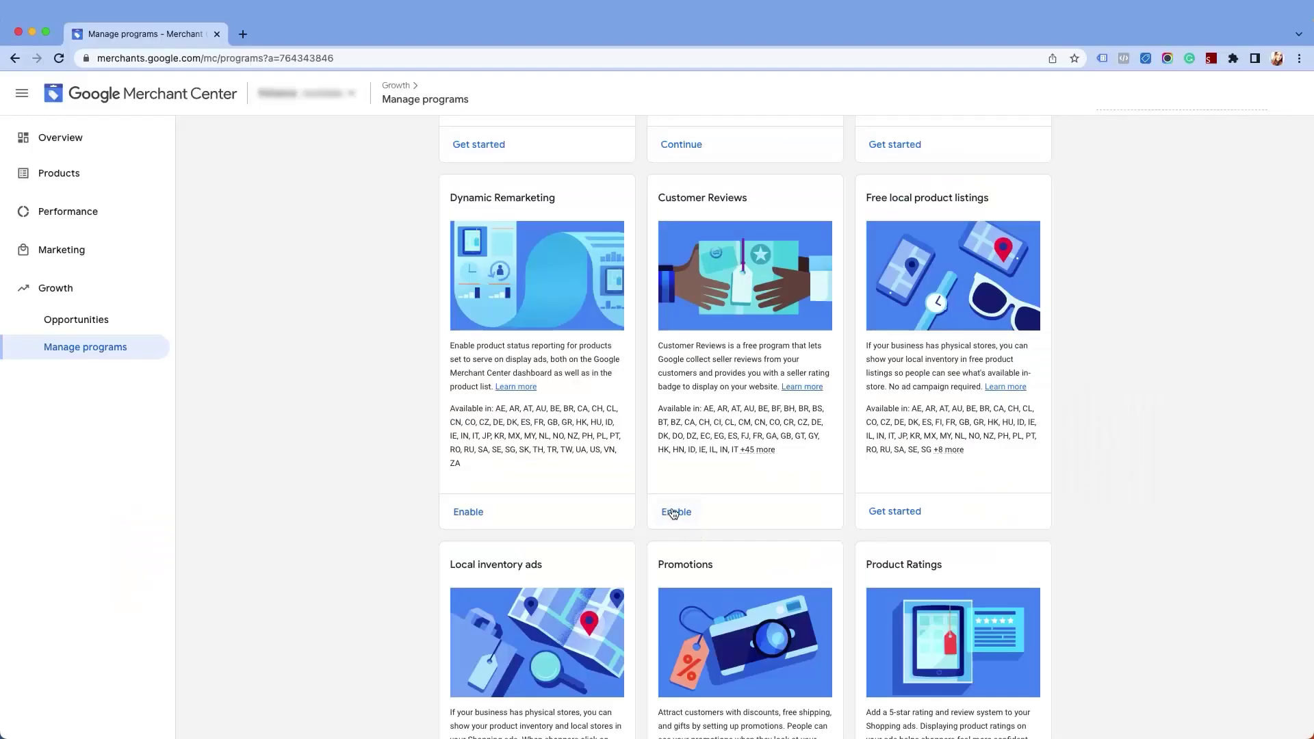
- Enable Customer Reviews and confirm its card now reads Enabled
{"action": "left_click", "coordinate": [671, 510]}
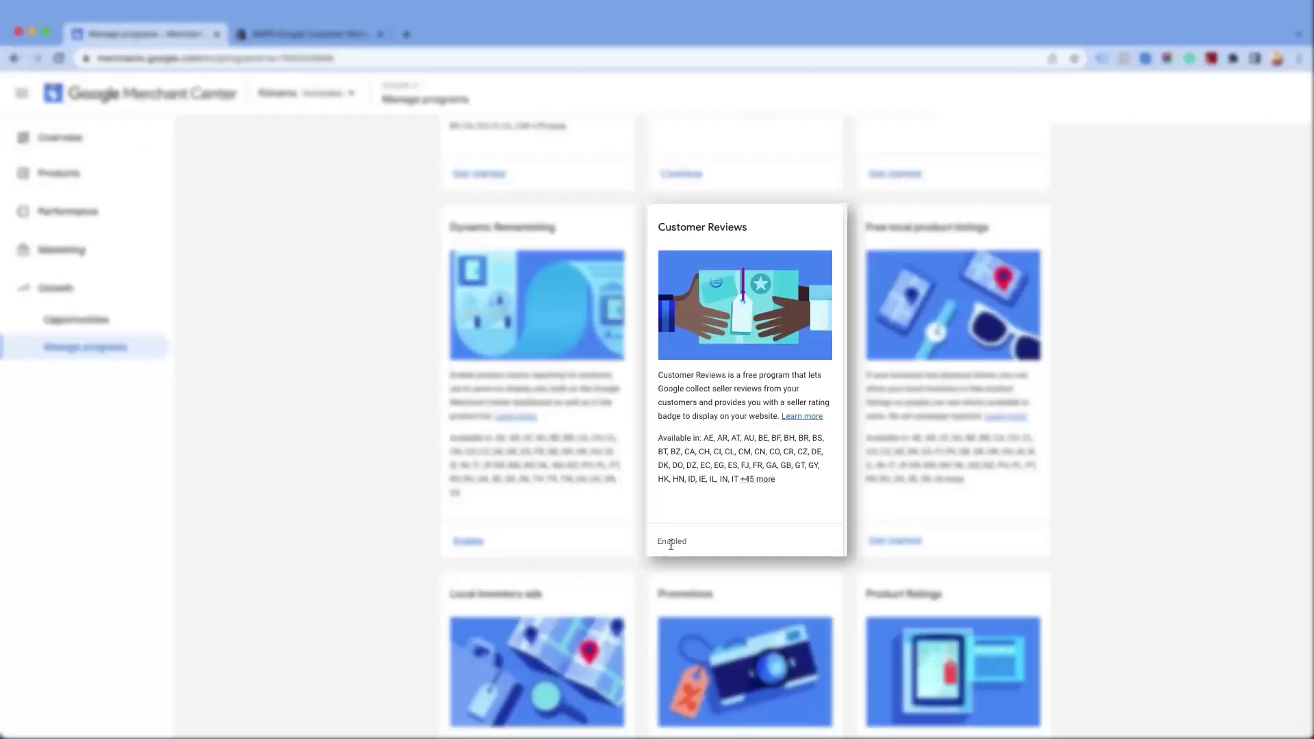
{"action": "double_click", "coordinate": [670, 542]}
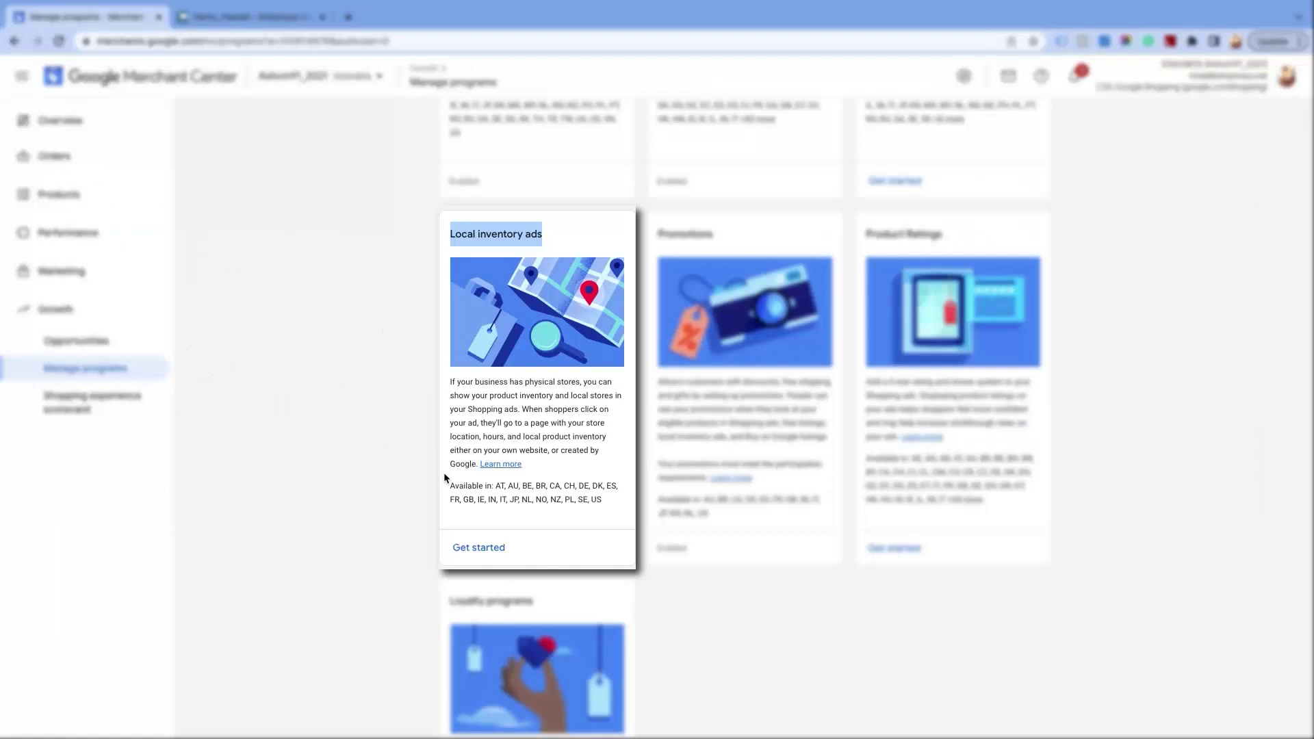
{"action": "left_click", "coordinate": [443, 473]}
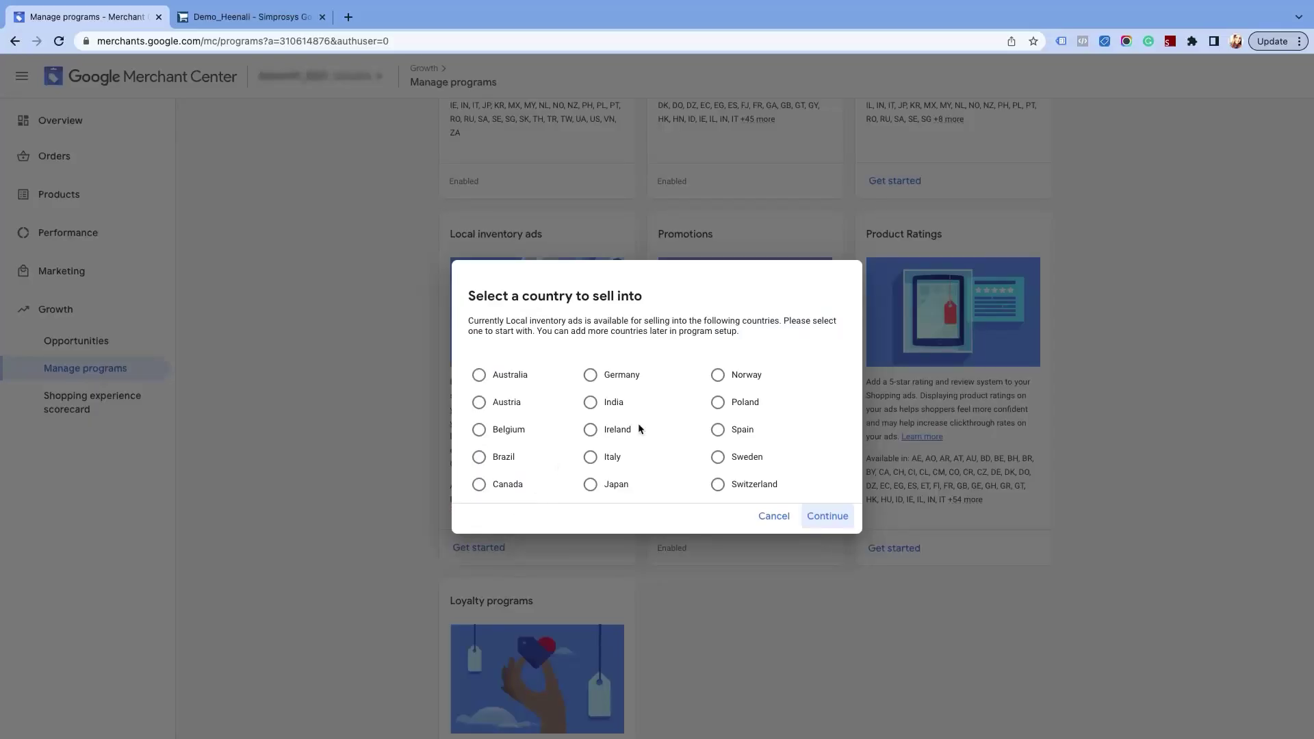
- Choose United States for Local inventory ads, then open the Simprosys app's settings list
{"action": "scroll", "coordinate": [643, 423], "scroll_direction": "down", "scroll_amount": 2}
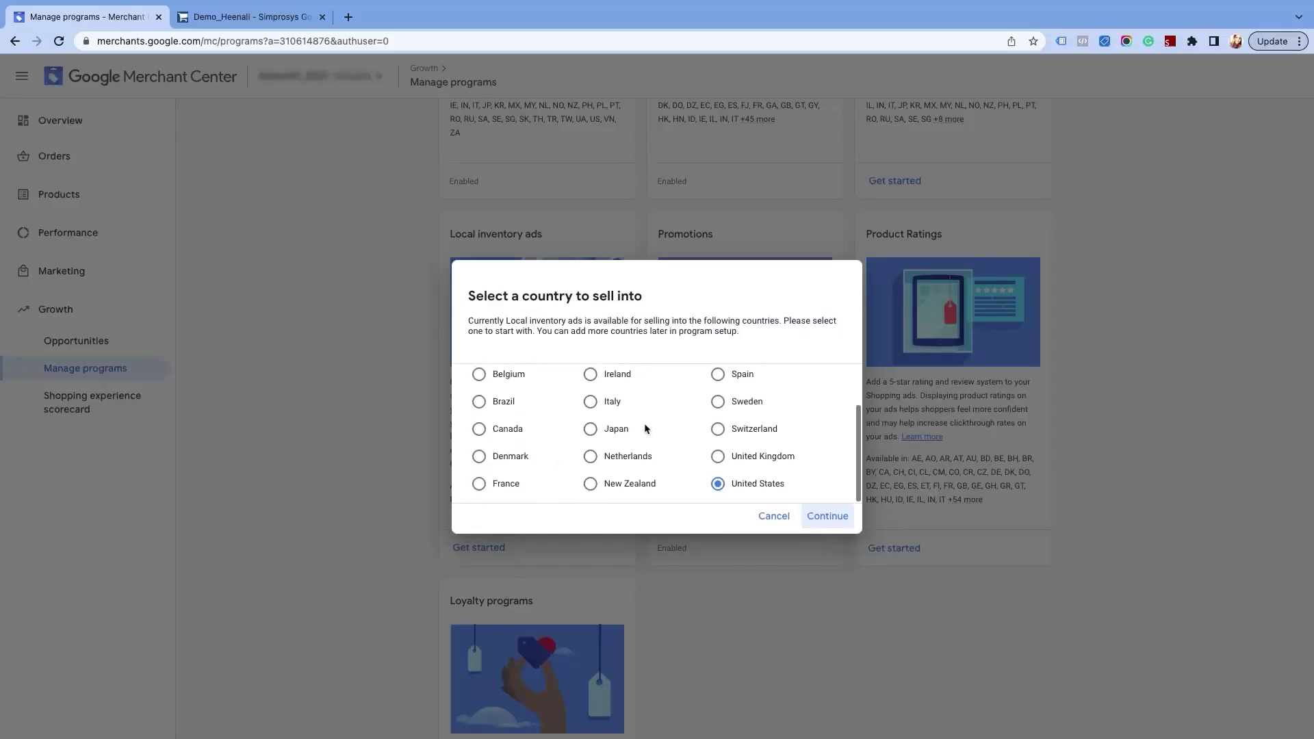
{"action": "left_click", "coordinate": [739, 486]}
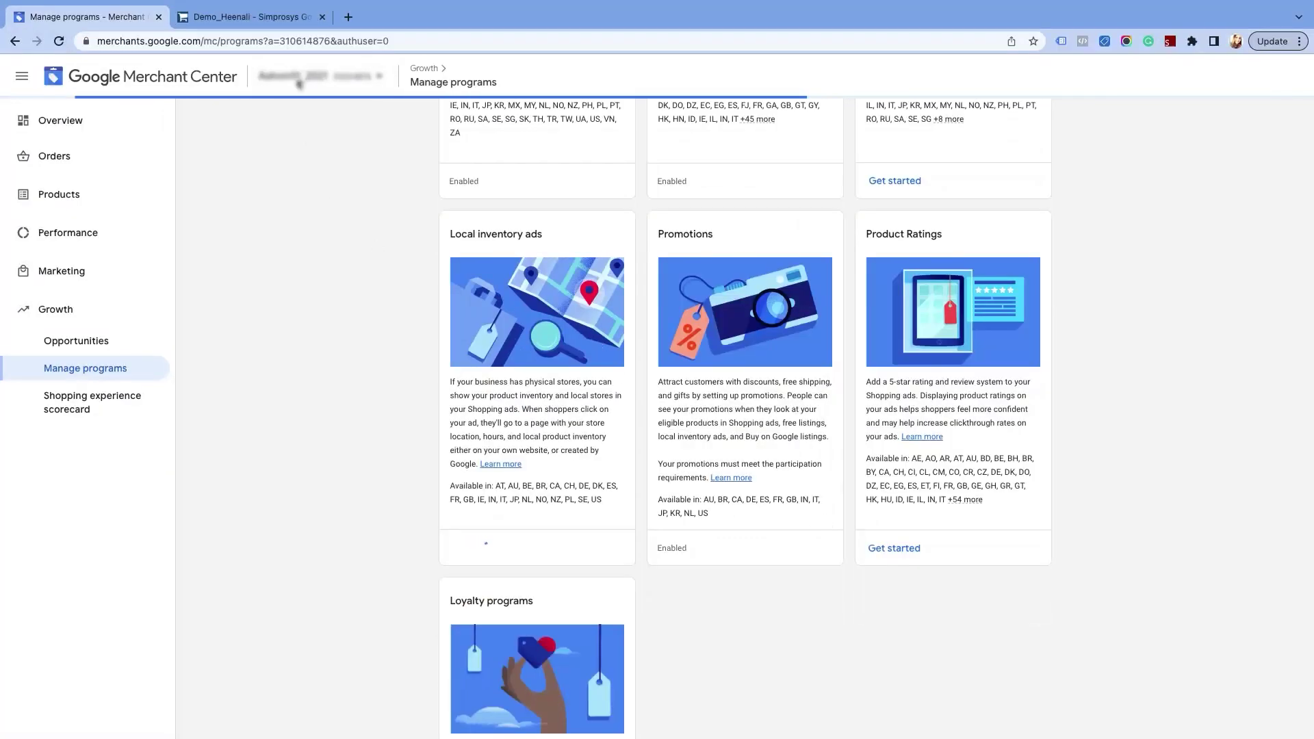
{"action": "left_click", "coordinate": [250, 17]}
{"action": "left_click", "coordinate": [158, 70]}
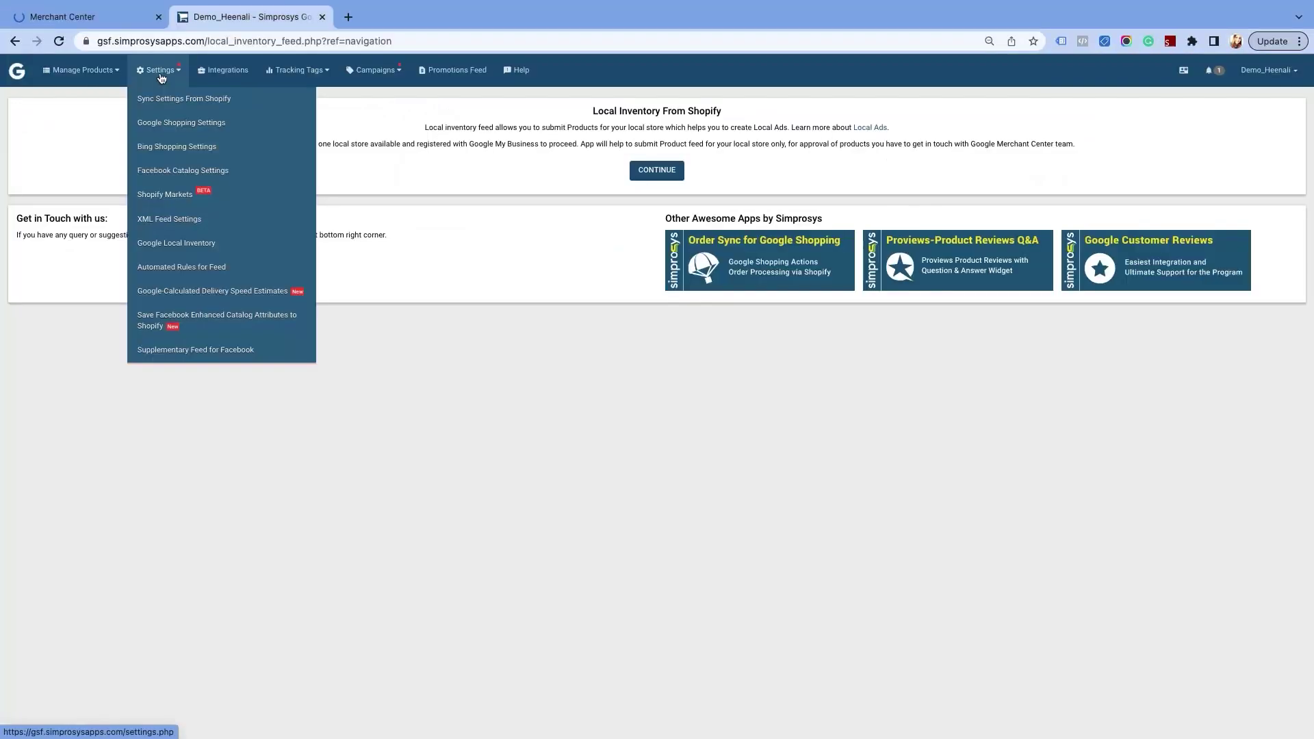
- Open the Google Local Inventory page from the Simprosys Settings menu
{"action": "left_click", "coordinate": [204, 245]}
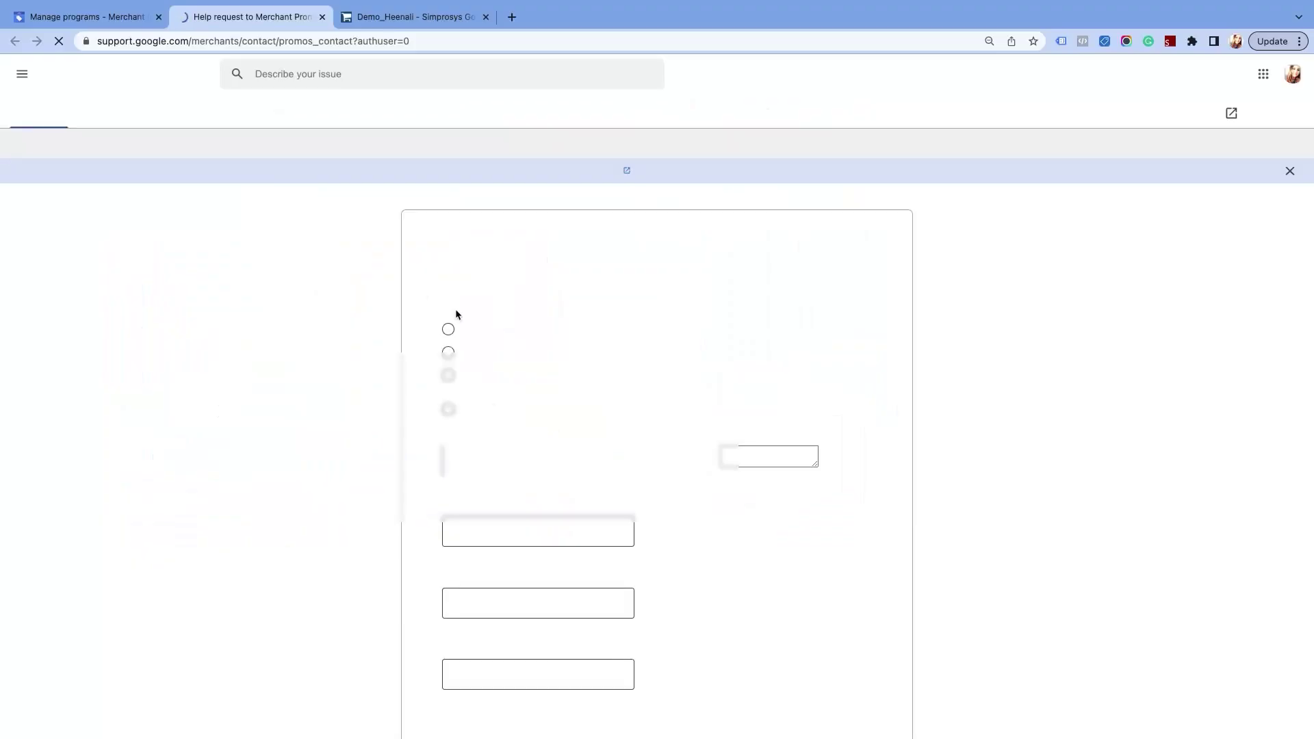
- Autofill the contact name and e-mail fields on the Merchant Promotions request form
{"action": "left_click", "coordinate": [518, 378]}
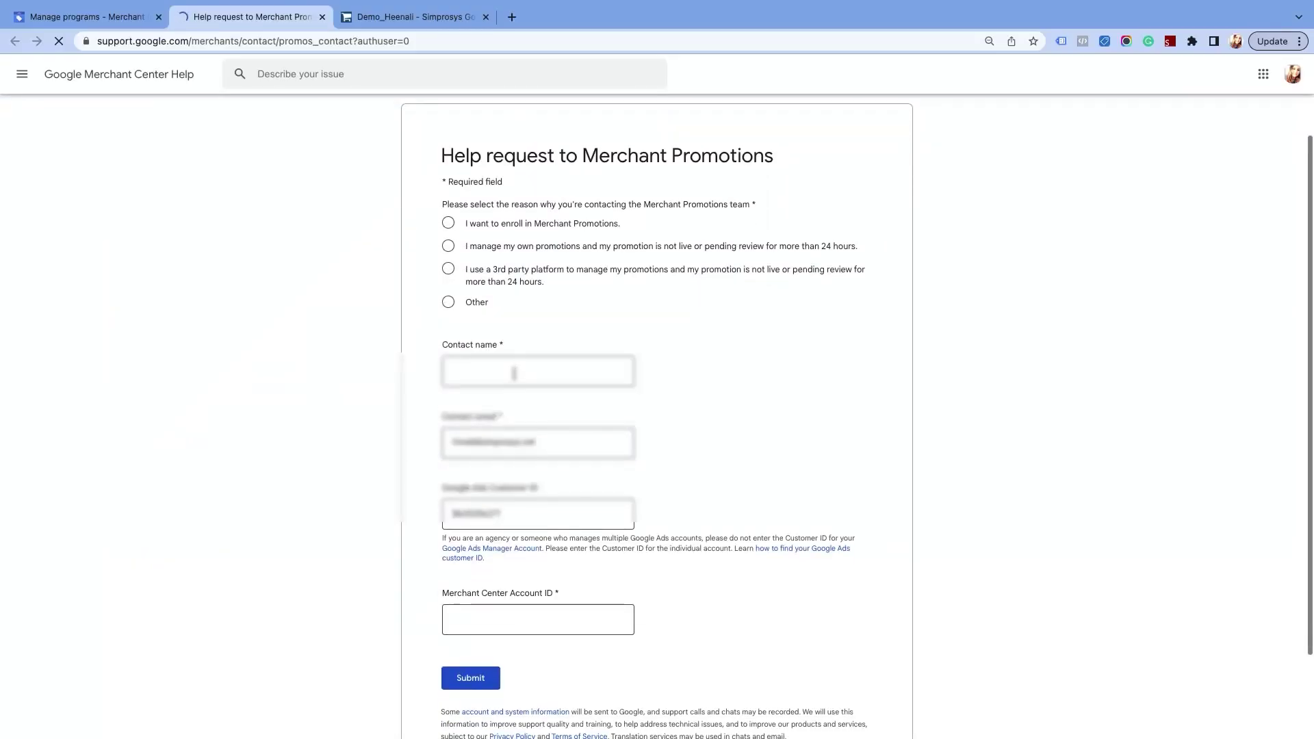
{"action": "left_click", "coordinate": [558, 532]}
{"action": "scroll", "coordinate": [588, 486], "scroll_direction": "down", "scroll_amount": 3}
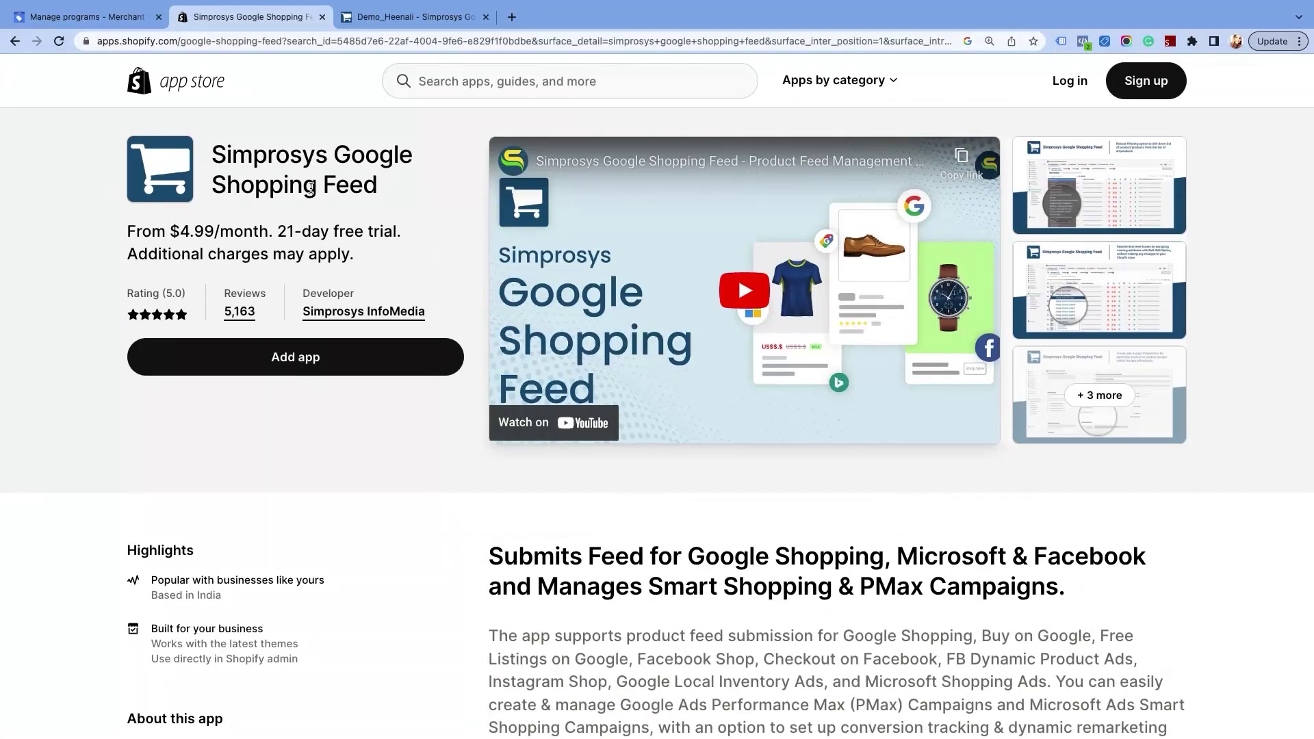
- In Simprosys, go to Promotions Feed and start adding a new promotion
{"action": "left_click", "coordinate": [383, 22]}
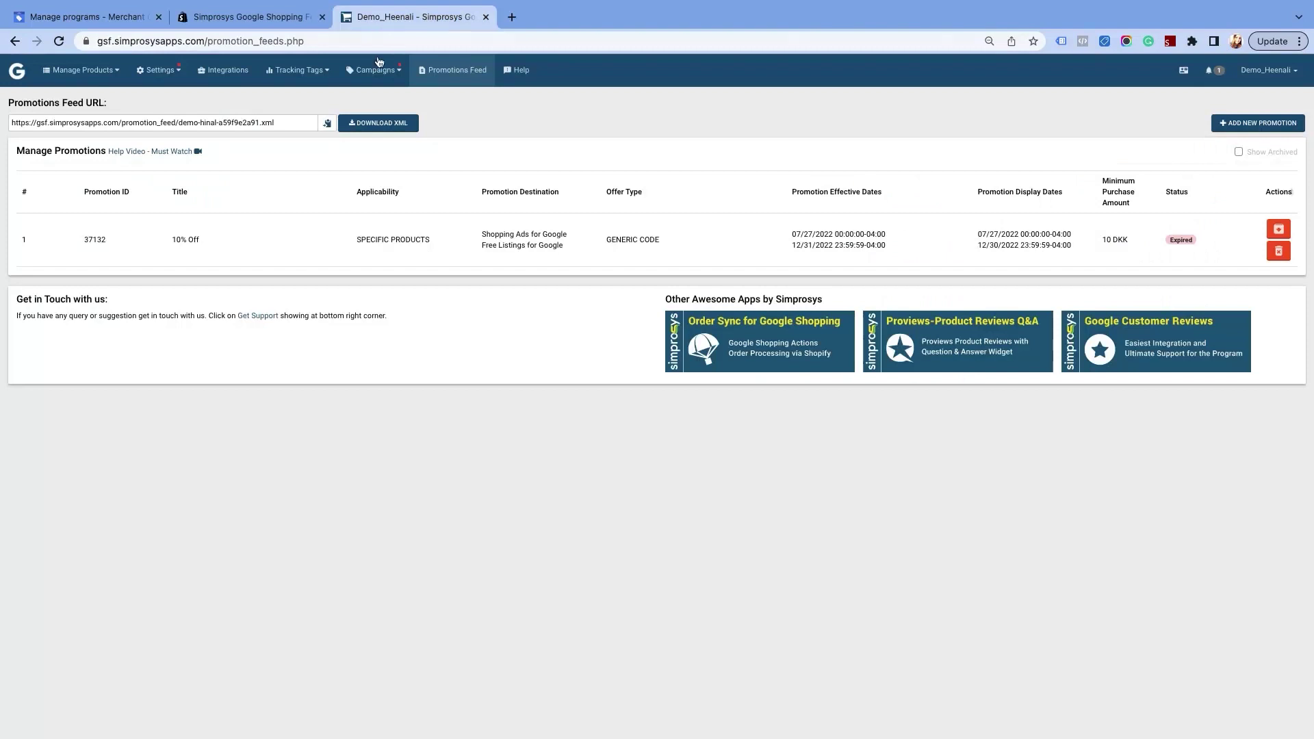
{"action": "left_click", "coordinate": [444, 77]}
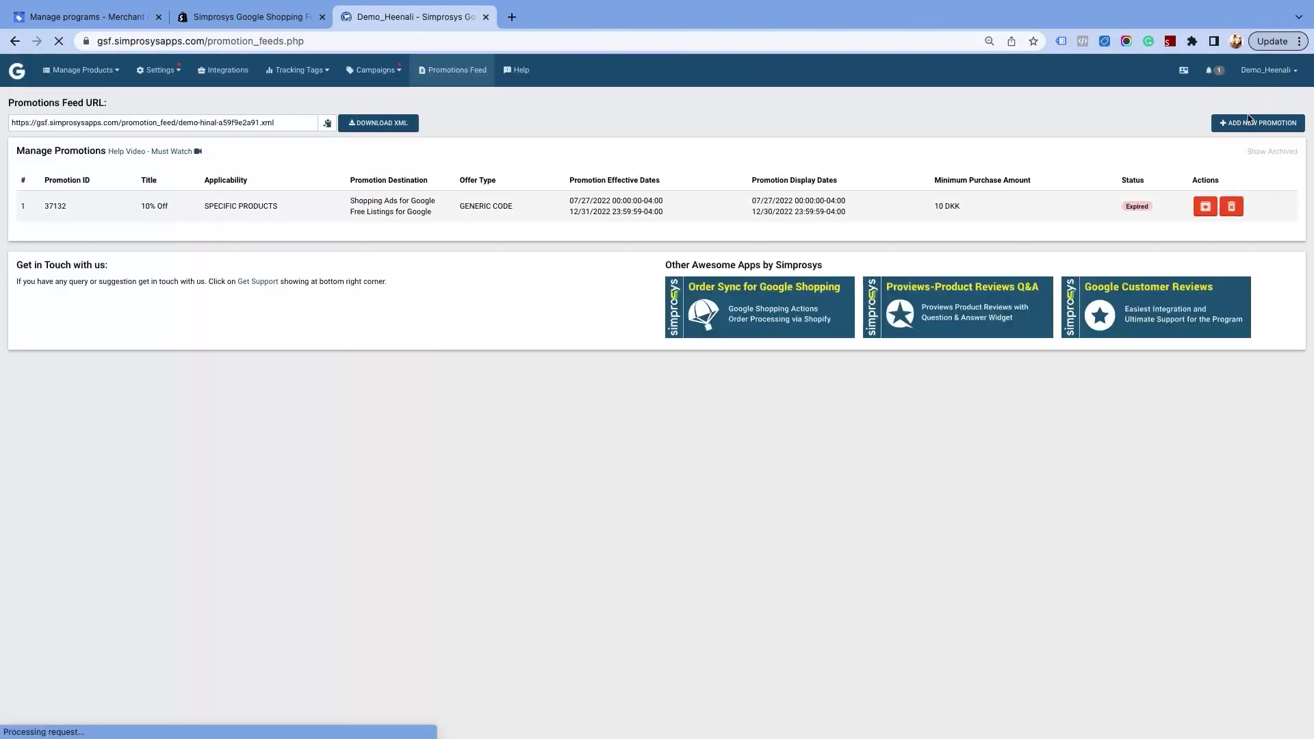
{"action": "left_click", "coordinate": [1247, 124]}
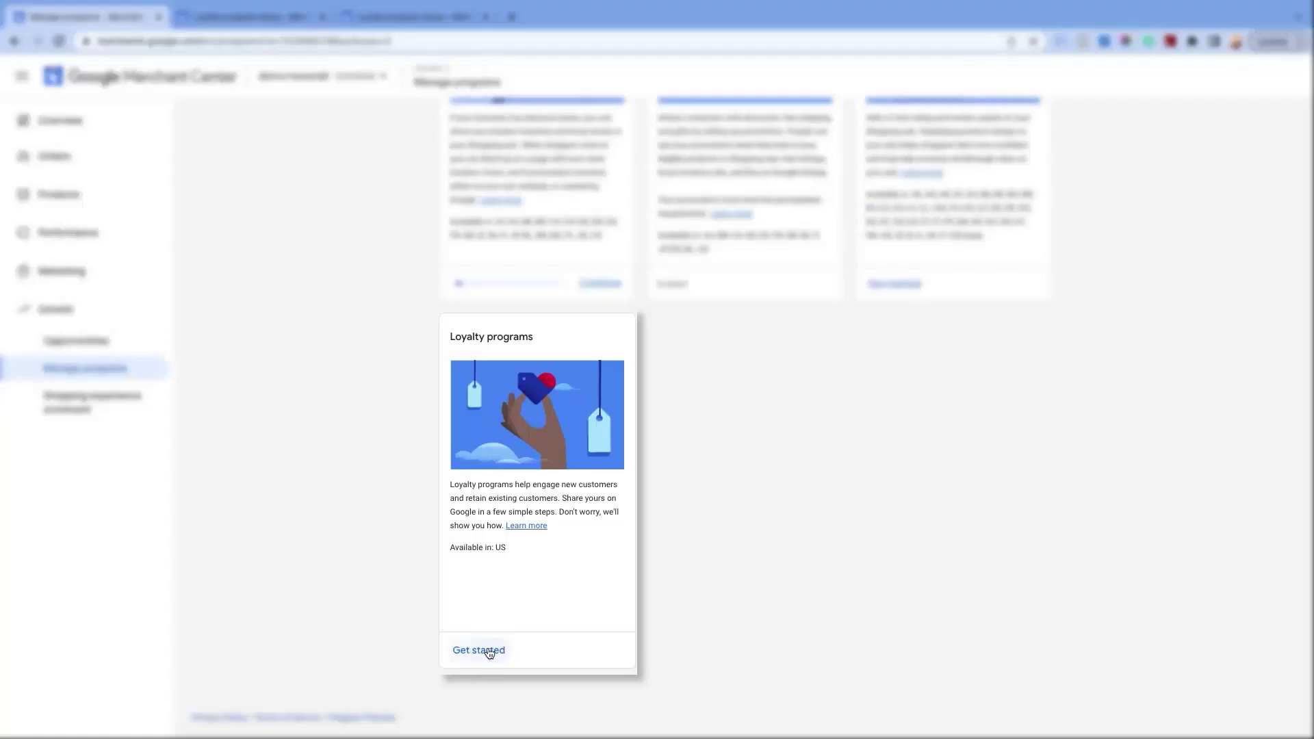
- Start setting up a new loyalty program in Merchant Center
{"action": "left_click", "coordinate": [482, 648]}
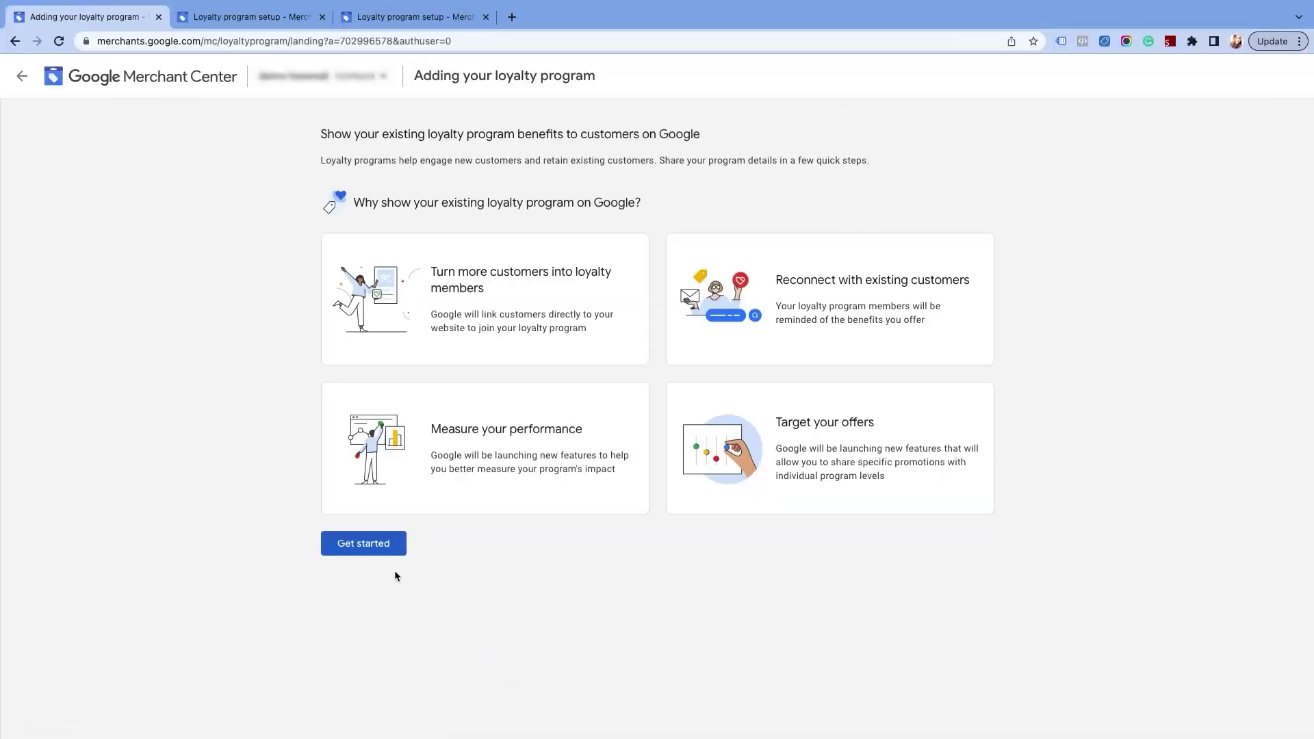
{"action": "left_click", "coordinate": [355, 553]}
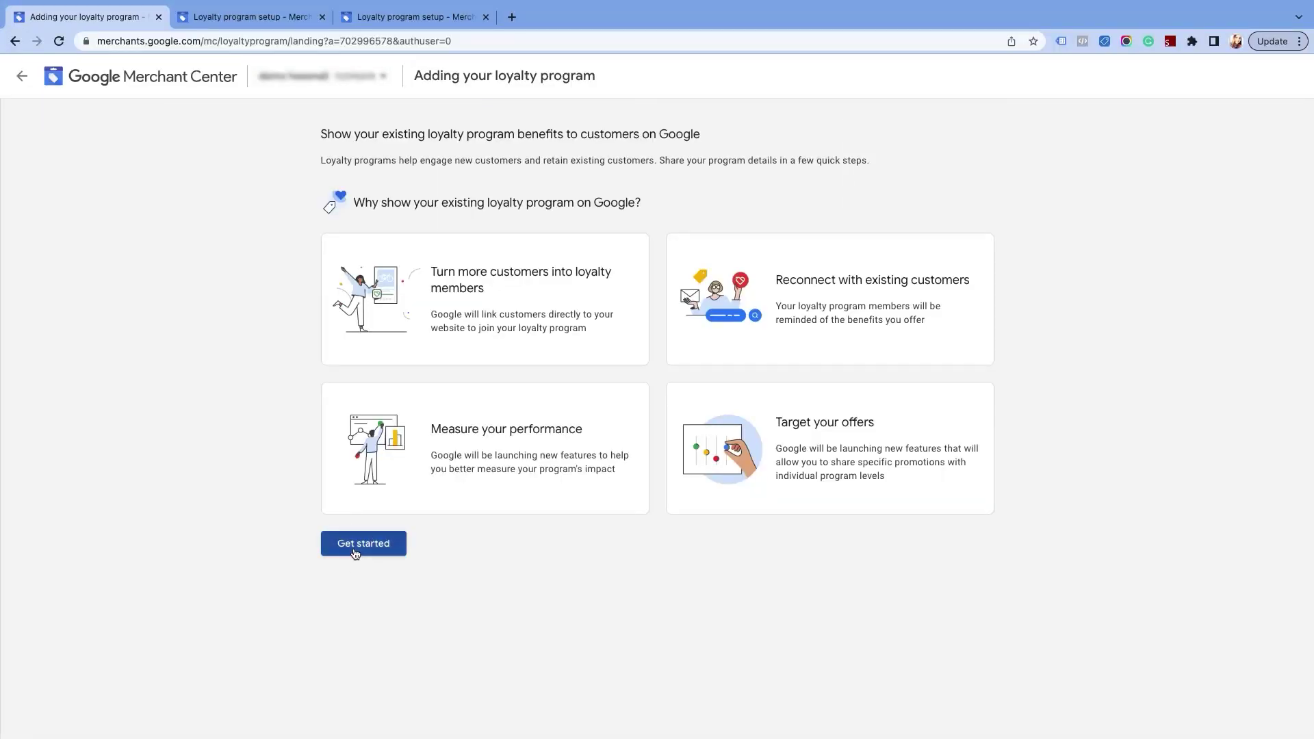
{"action": "left_click", "coordinate": [353, 548]}
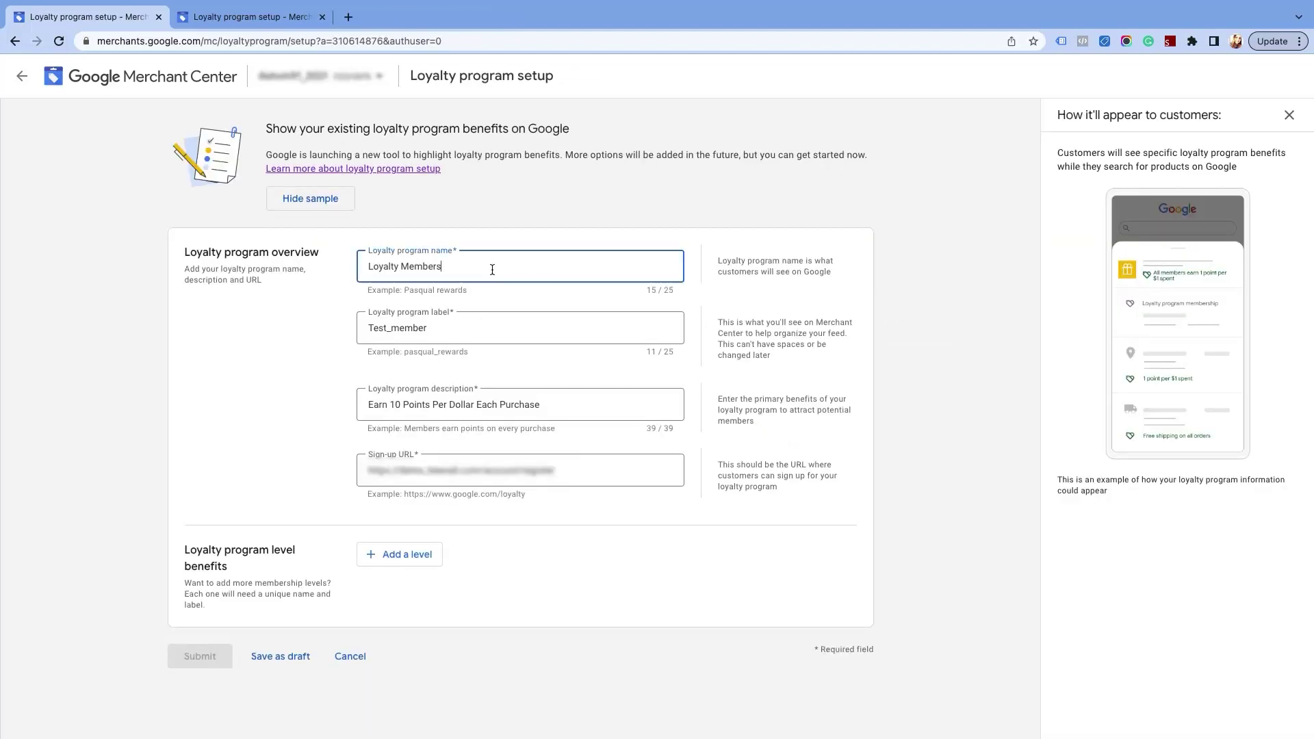
- Set name Loyalty Members, label Test_member, description and sign-up URL, then add a level
{"action": "double_click", "coordinate": [491, 269]}
{"action": "double_click", "coordinate": [478, 331]}
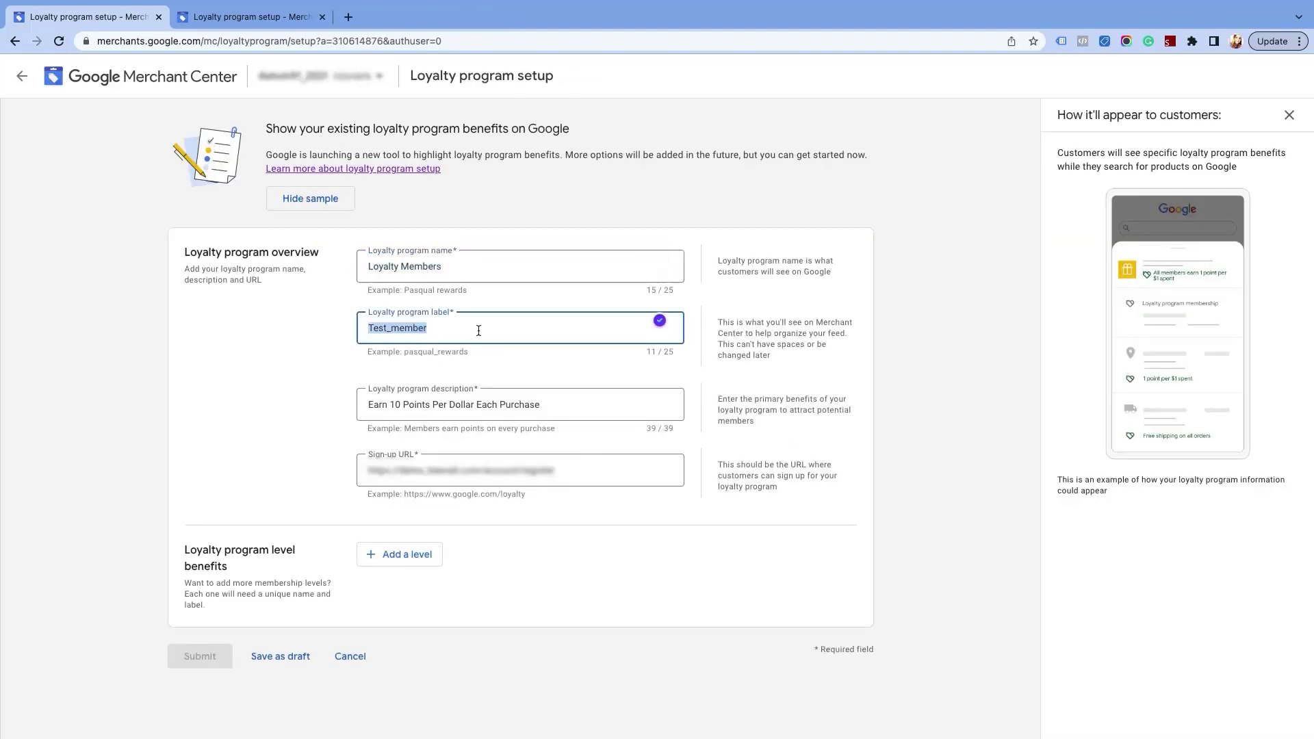
{"action": "triple_click", "coordinate": [575, 401]}
{"action": "left_click", "coordinate": [587, 472]}
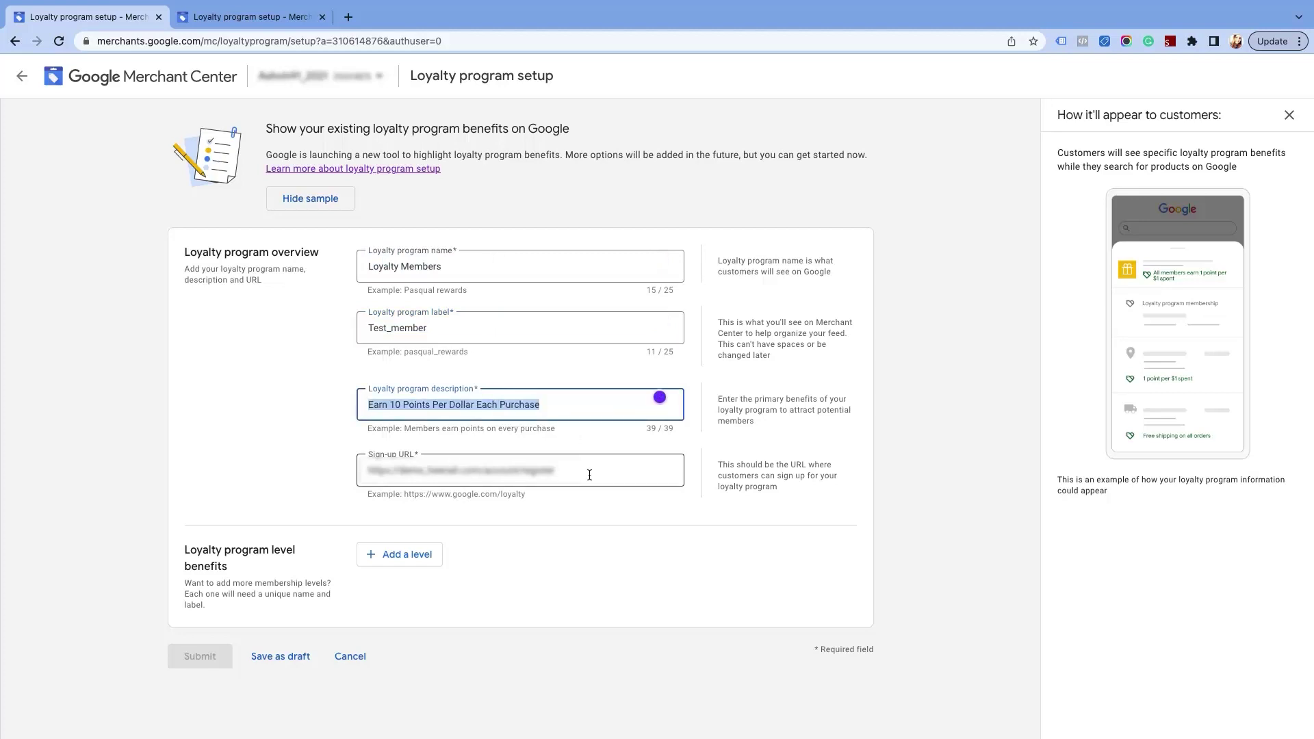
{"action": "triple_click", "coordinate": [590, 472]}
{"action": "left_click", "coordinate": [610, 534]}
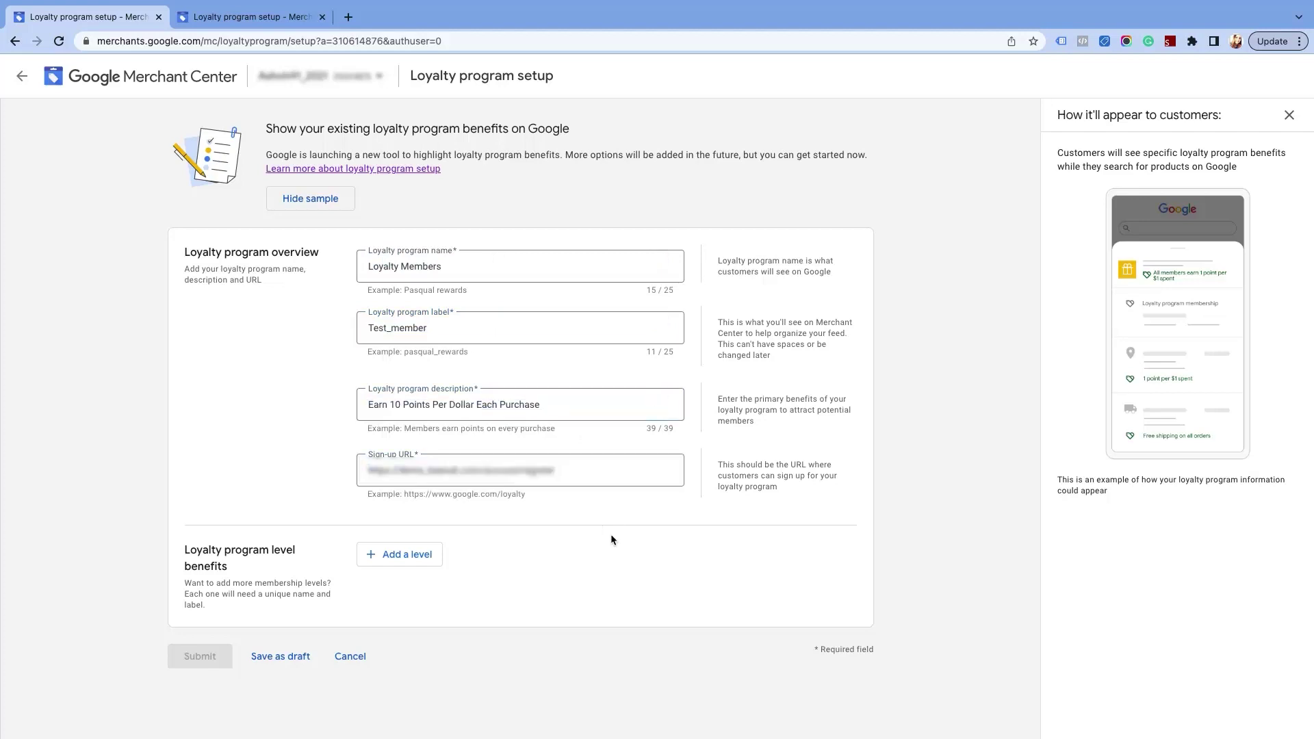
{"action": "left_click", "coordinate": [405, 554]}
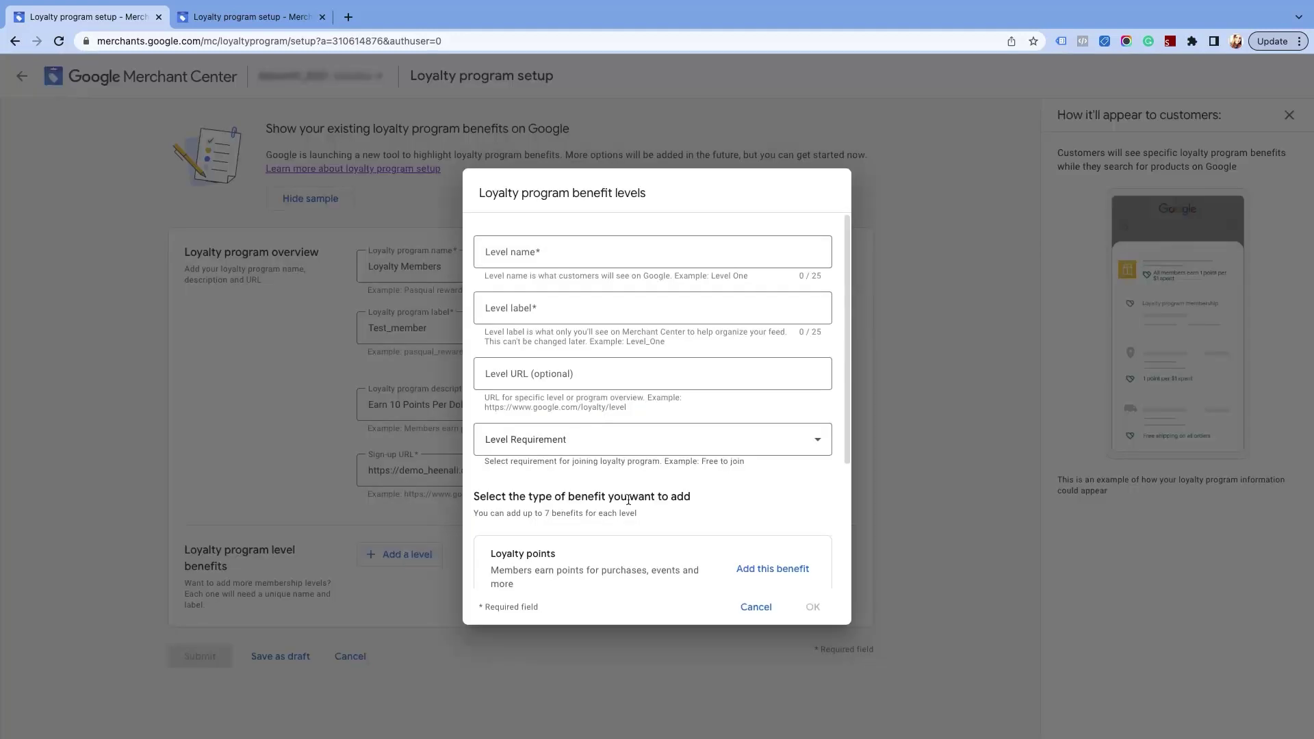
- Enter the first level's name, Bronze, in the benefit levels dialog
{"action": "left_click", "coordinate": [568, 254]}
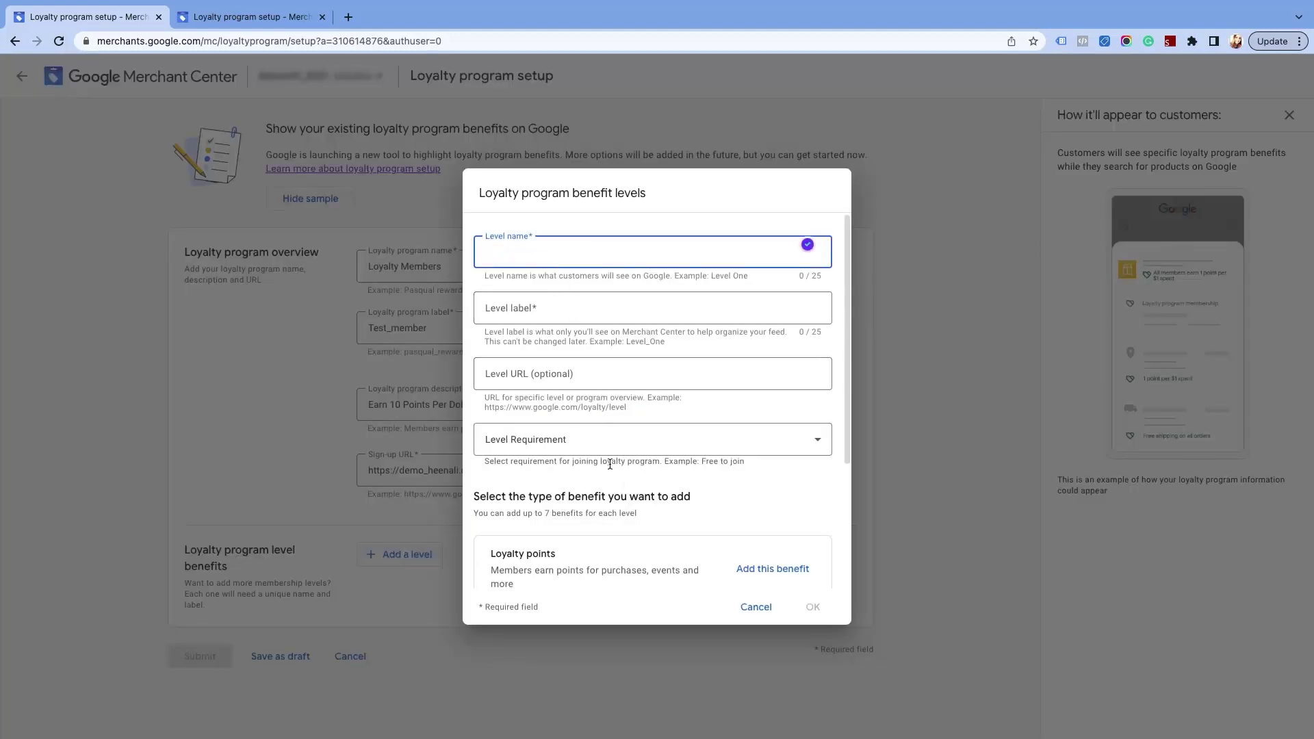
{"action": "scroll", "coordinate": [610, 464], "scroll_direction": "down", "scroll_amount": 3}
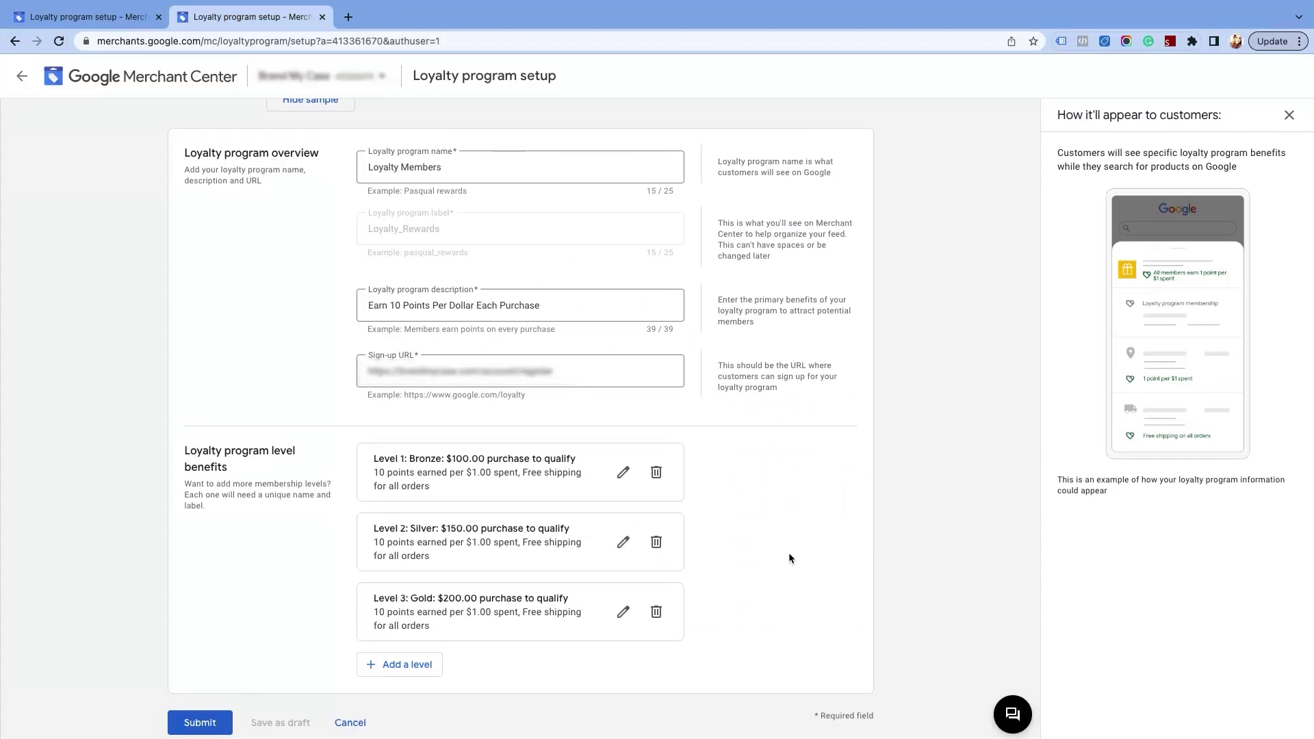